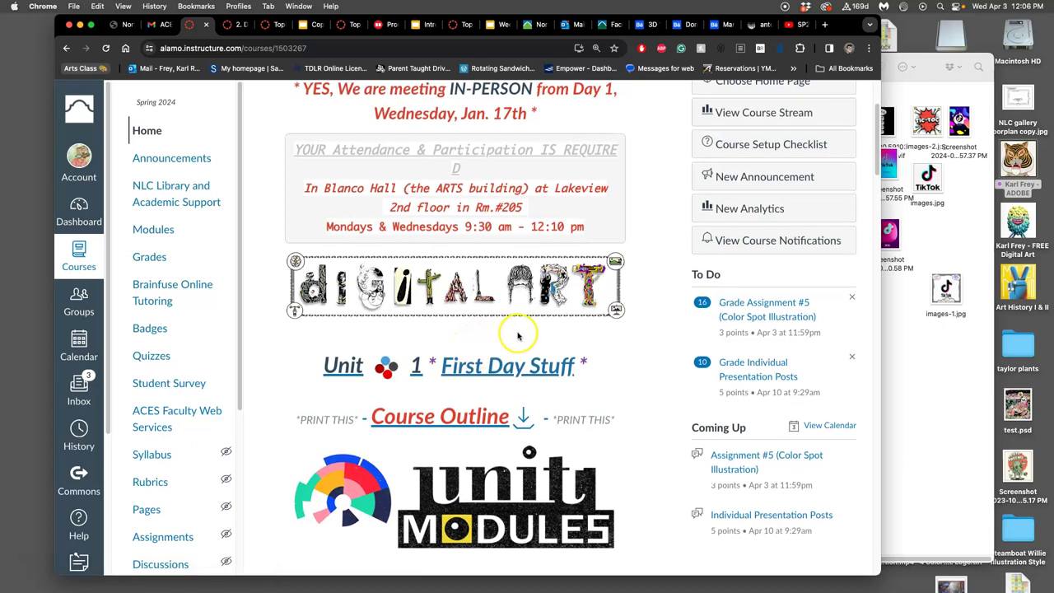
{"action": "scroll", "coordinate": [518, 335], "scroll_direction": "down", "scroll_amount": 1}
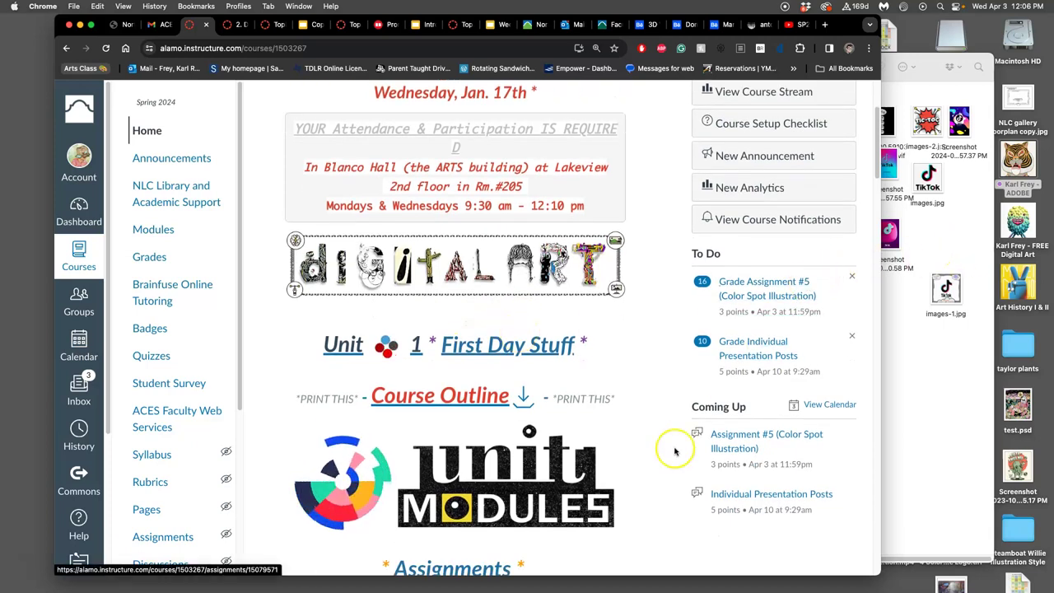
Open the Unit 12 Type & Poster Design overview from Unit Modules and scroll to its Module Tasks.
{"action": "left_click", "coordinate": [517, 486]}
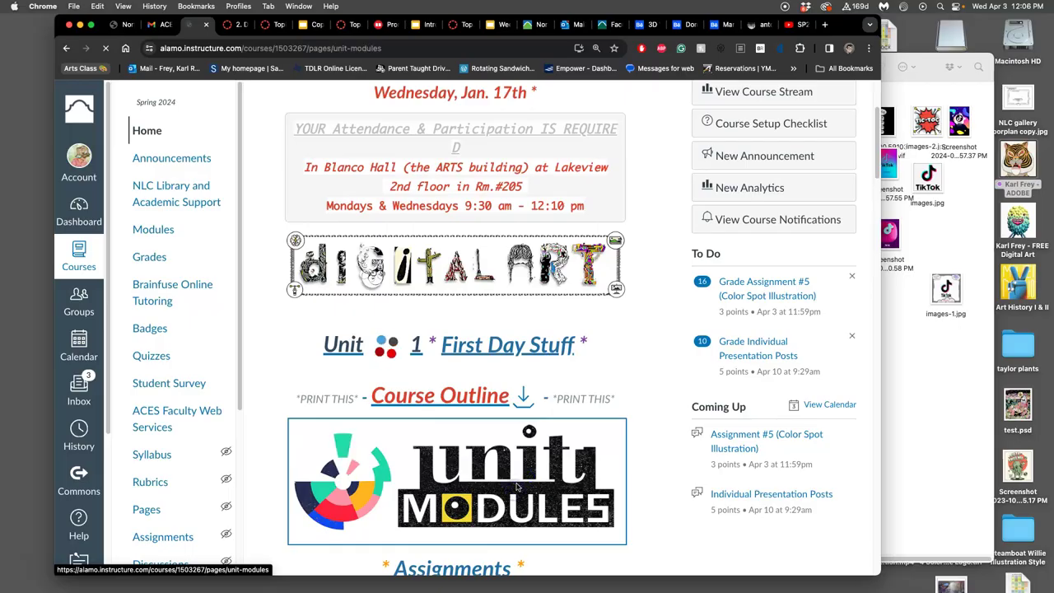
{"action": "scroll", "coordinate": [502, 420], "scroll_direction": "down", "scroll_amount": 5}
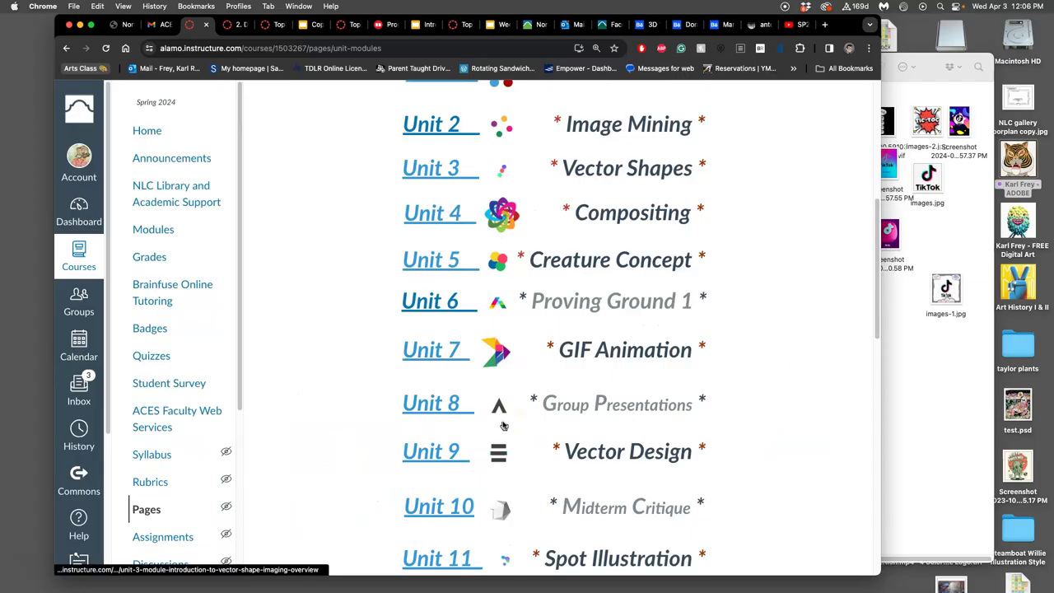
{"action": "scroll", "coordinate": [503, 425], "scroll_direction": "down", "scroll_amount": 5}
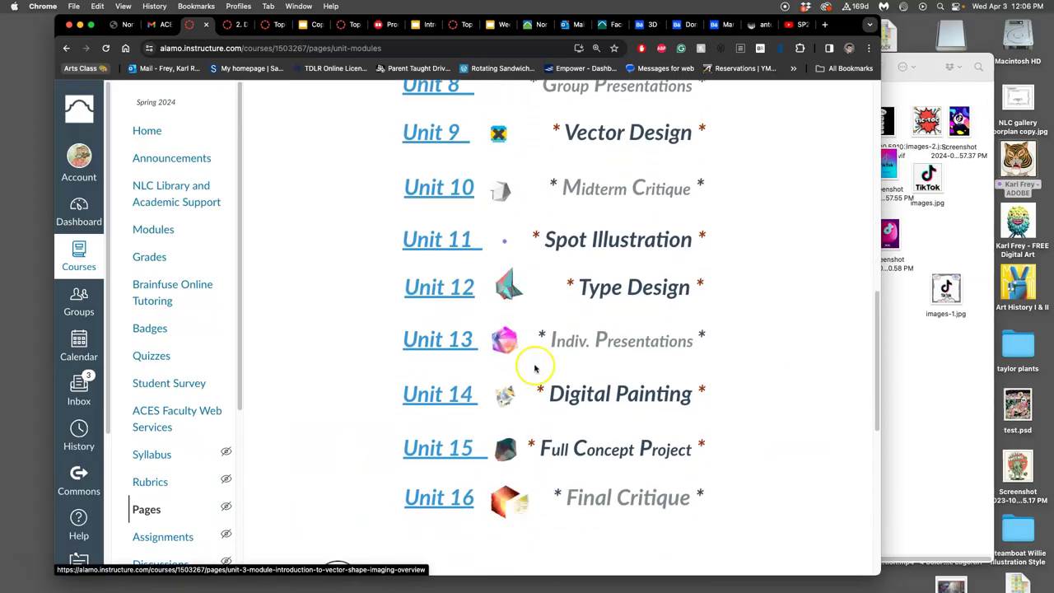
{"action": "left_click", "coordinate": [450, 290]}
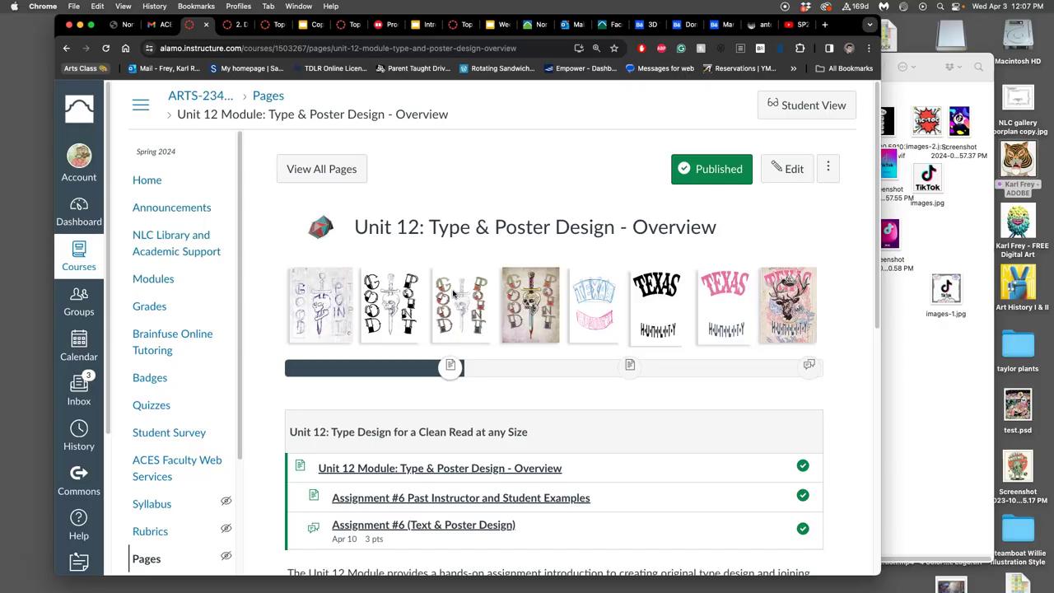
{"action": "left_click", "coordinate": [432, 284]}
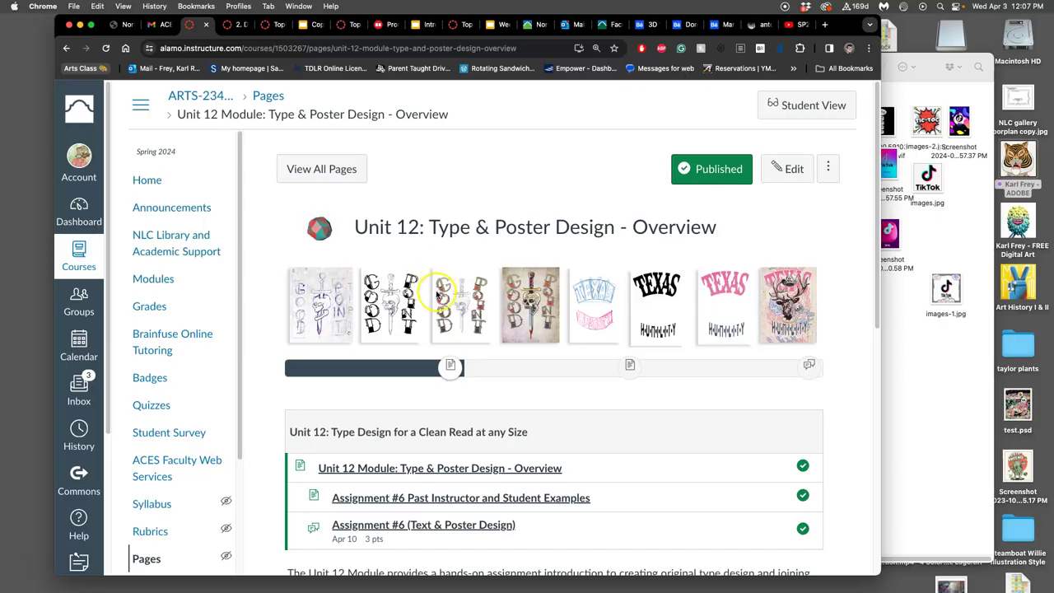
{"action": "scroll", "coordinate": [559, 330], "scroll_direction": "down", "scroll_amount": 10}
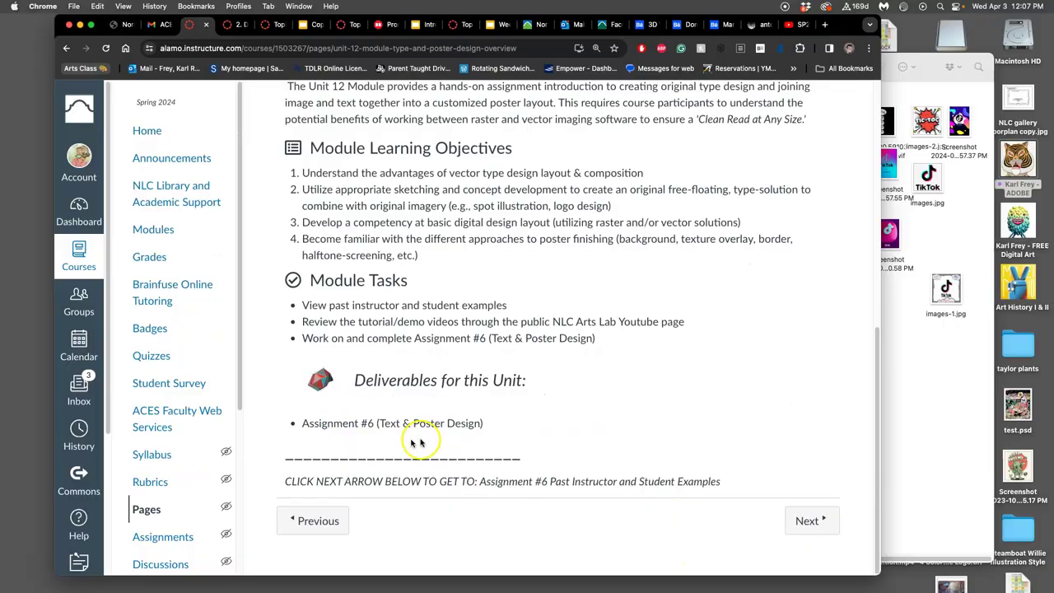
Advance to the Assignment #6 past instructor and student examples page and scroll to the examples grid.
{"action": "left_click", "coordinate": [809, 520]}
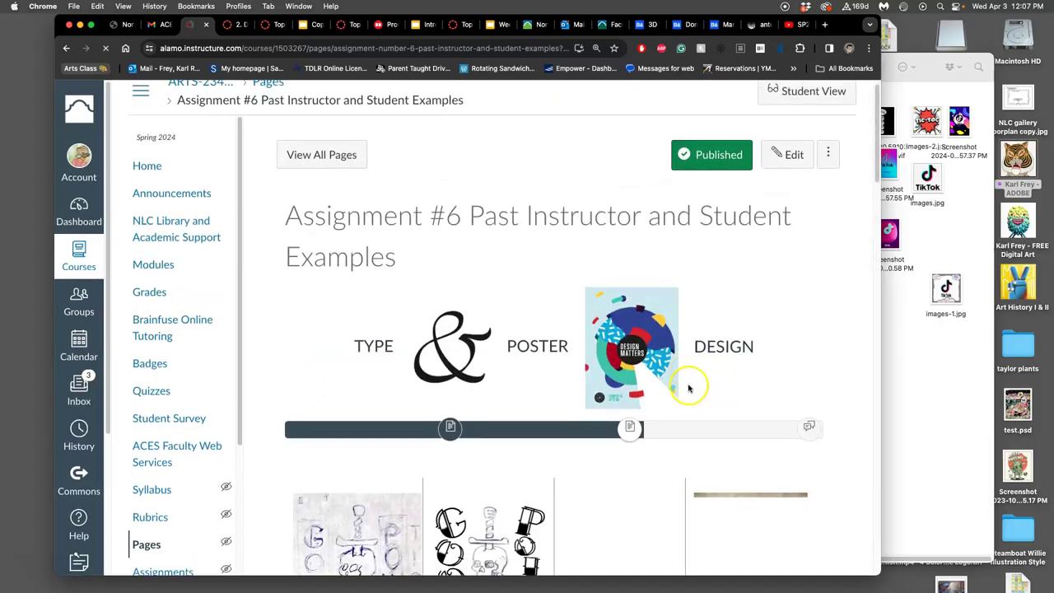
{"action": "scroll", "coordinate": [700, 387], "scroll_direction": "down", "scroll_amount": 5}
{"action": "scroll", "coordinate": [688, 387], "scroll_direction": "down", "scroll_amount": 1}
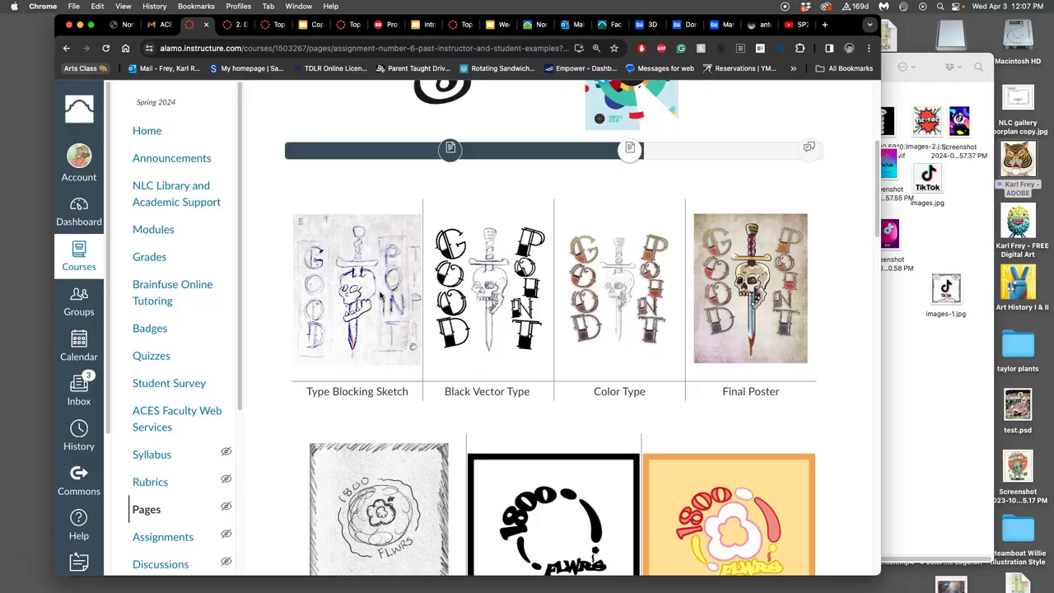
Open the full colour spot illustration PNG from the Assignment #5 folder in Photoshop 2024.
{"action": "left_click", "coordinate": [940, 239]}
{"action": "left_click", "coordinate": [520, 69]}
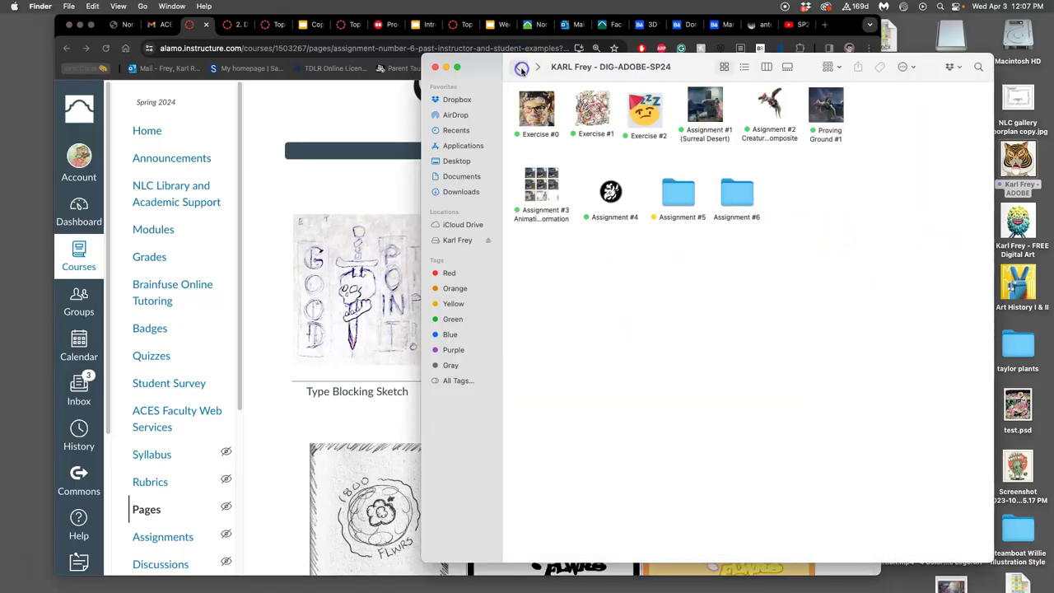
{"action": "double_click", "coordinate": [687, 202]}
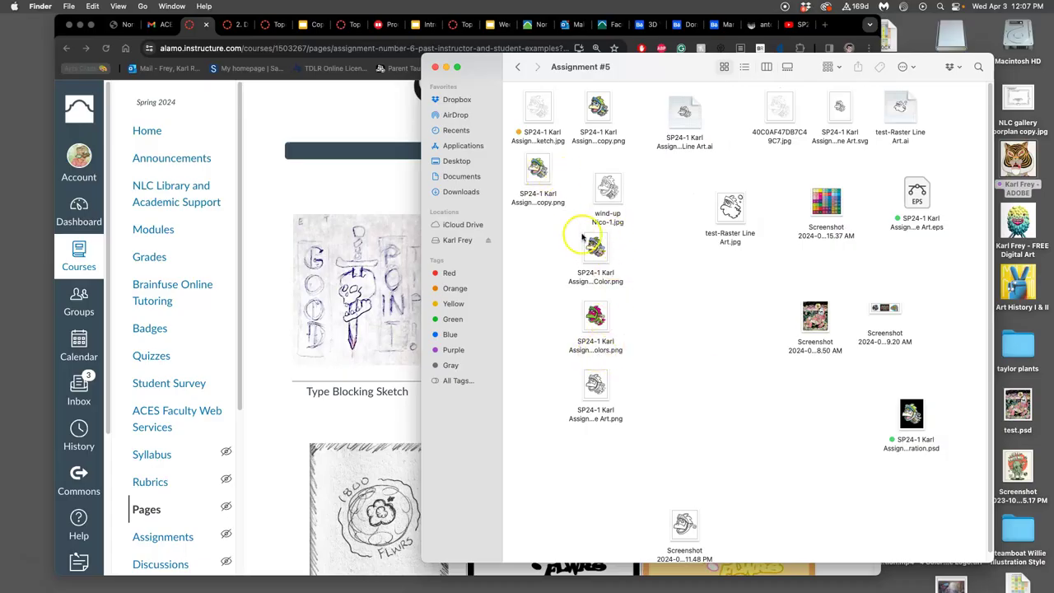
{"action": "right_click", "coordinate": [538, 171]}
{"action": "mouse_move", "coordinate": [560, 191]}
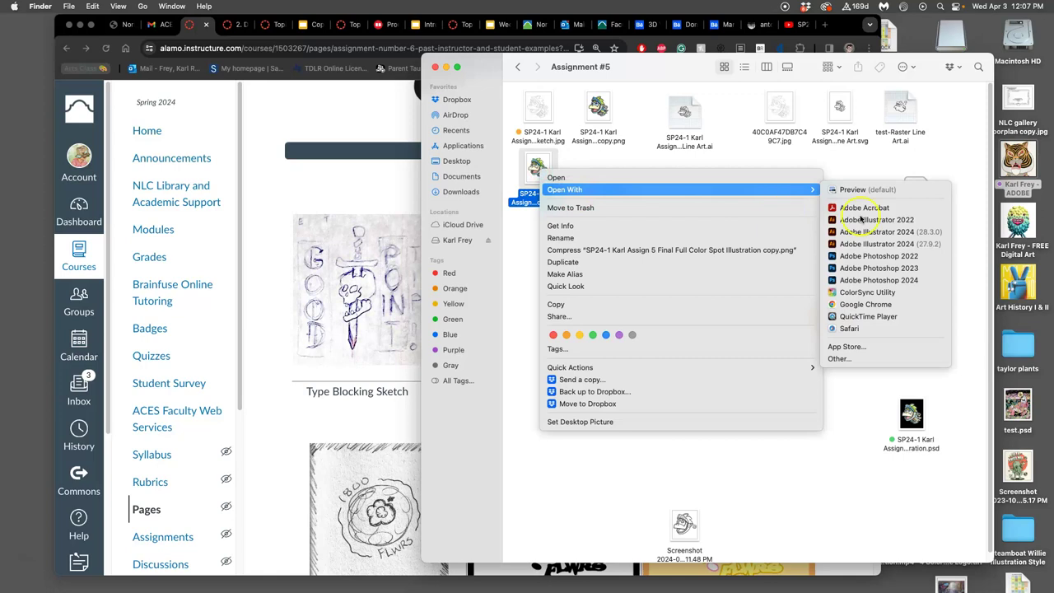
{"action": "left_click", "coordinate": [889, 282]}
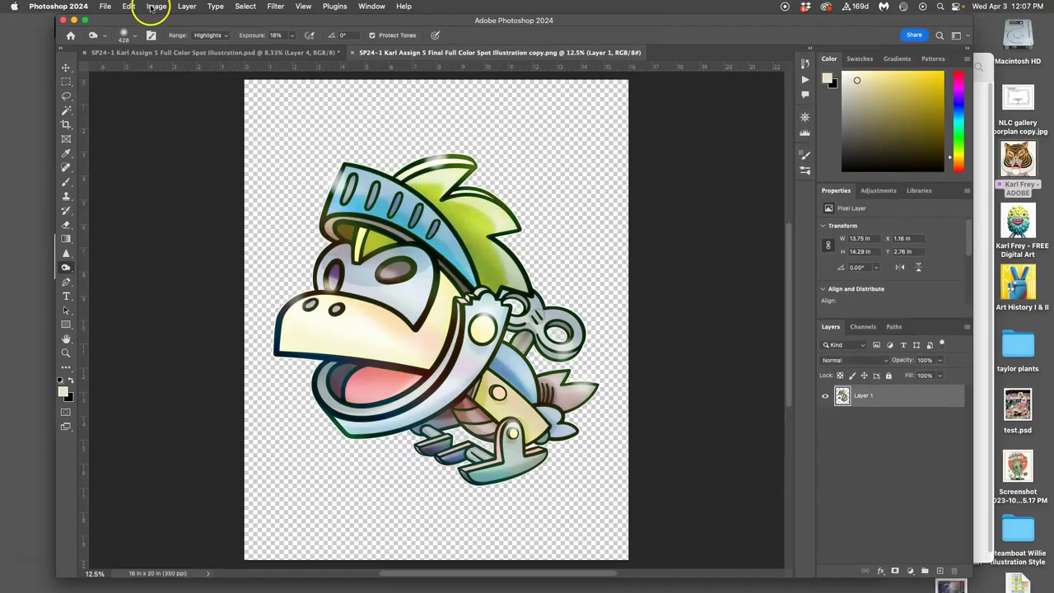
Confirm the document is 16 x 20 in at 350 ppi and zoom out to the whole canvas.
{"action": "left_click", "coordinate": [152, 7]}
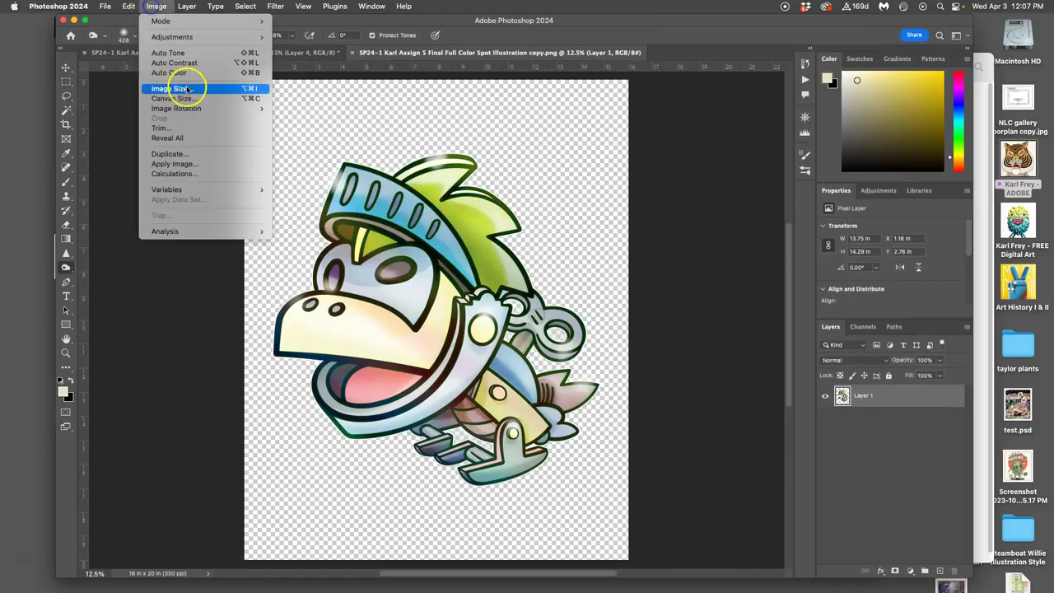
{"action": "left_click", "coordinate": [184, 85]}
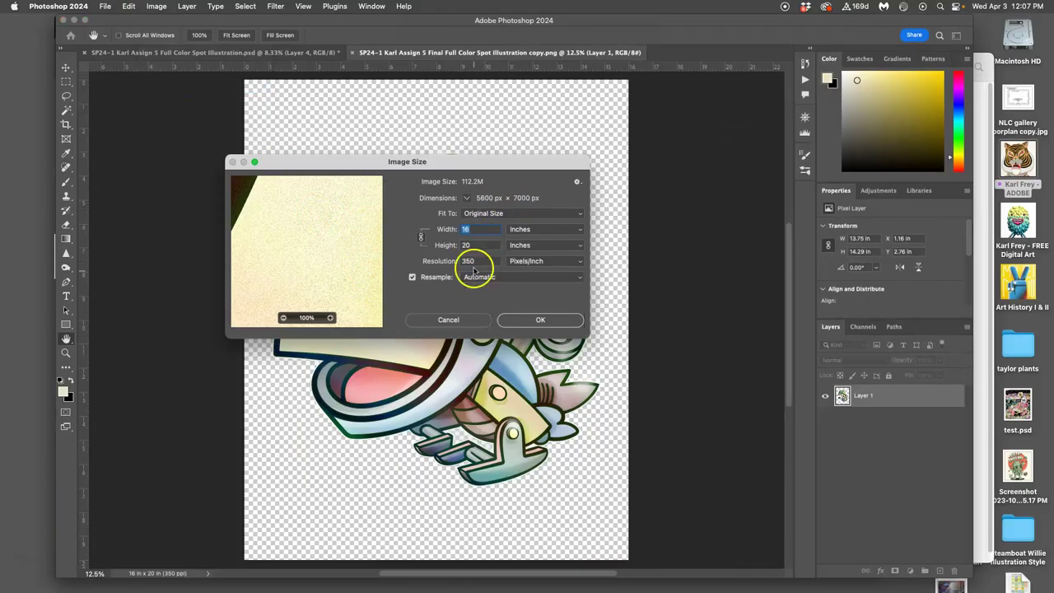
{"action": "left_click", "coordinate": [540, 320]}
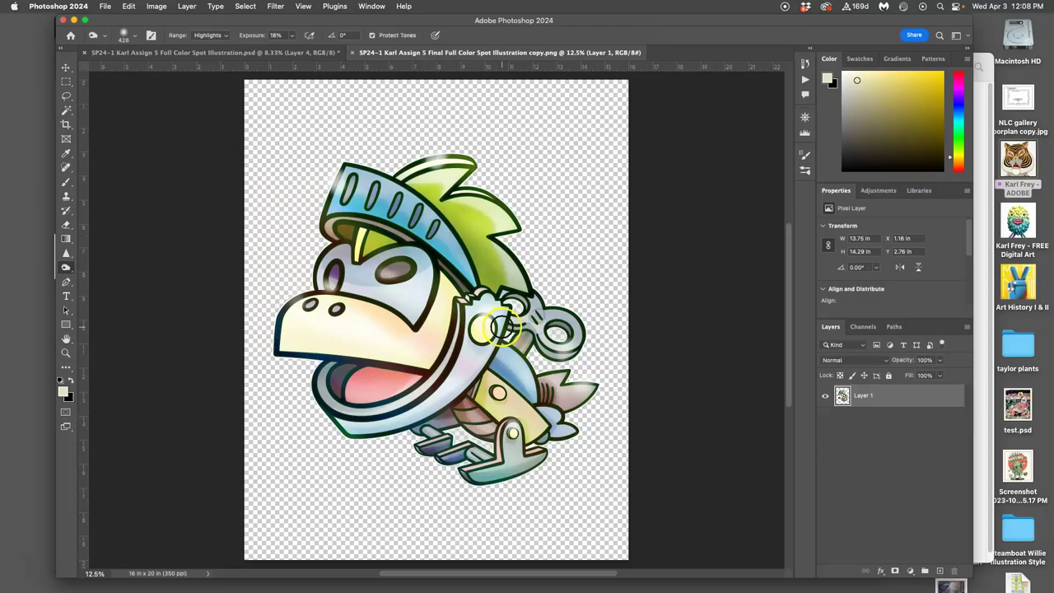
{"action": "key", "text": "super+minus"}
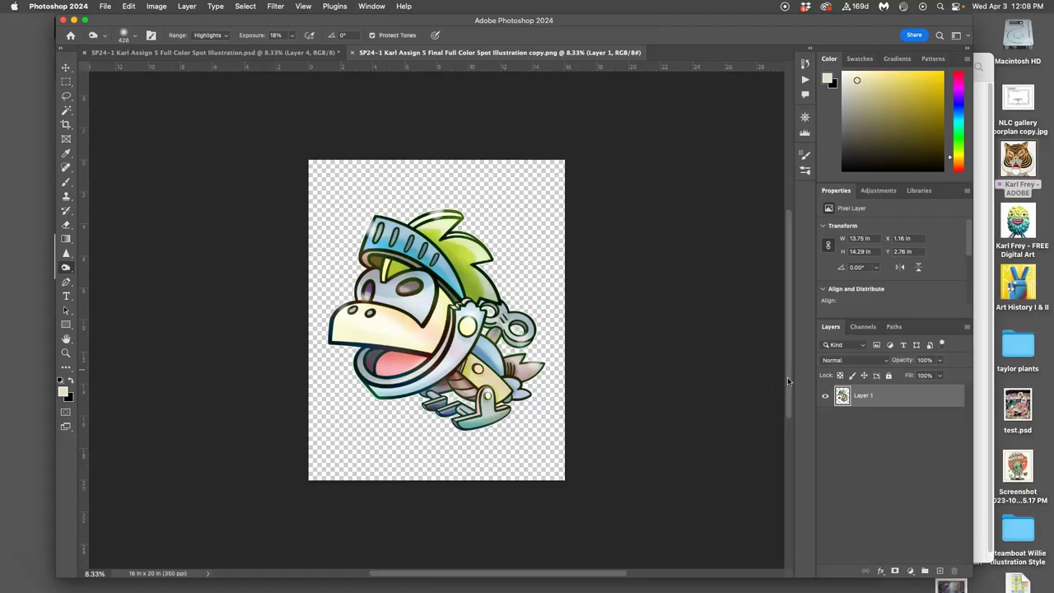
Scale the creature artwork to about 85% and nudge it slightly up and right.
{"action": "key", "text": "super+t"}
{"action": "key", "text": "o"}
{"action": "key", "text": "super+t"}
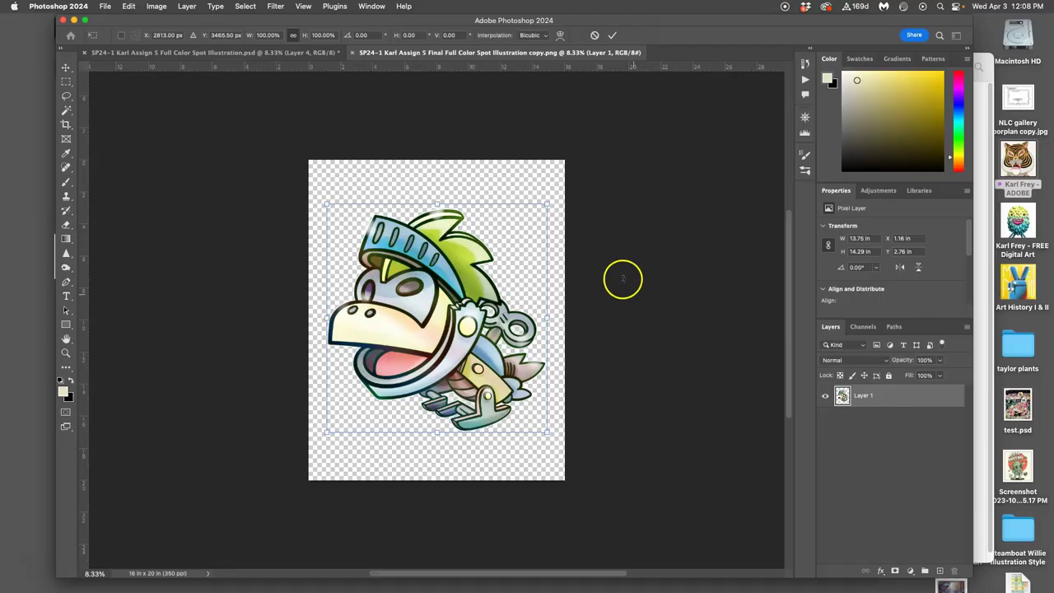
{"action": "left_click_drag", "start_coordinate": [547, 202], "coordinate": [531, 231]}
{"action": "left_click_drag", "start_coordinate": [480, 285], "coordinate": [486, 279]}
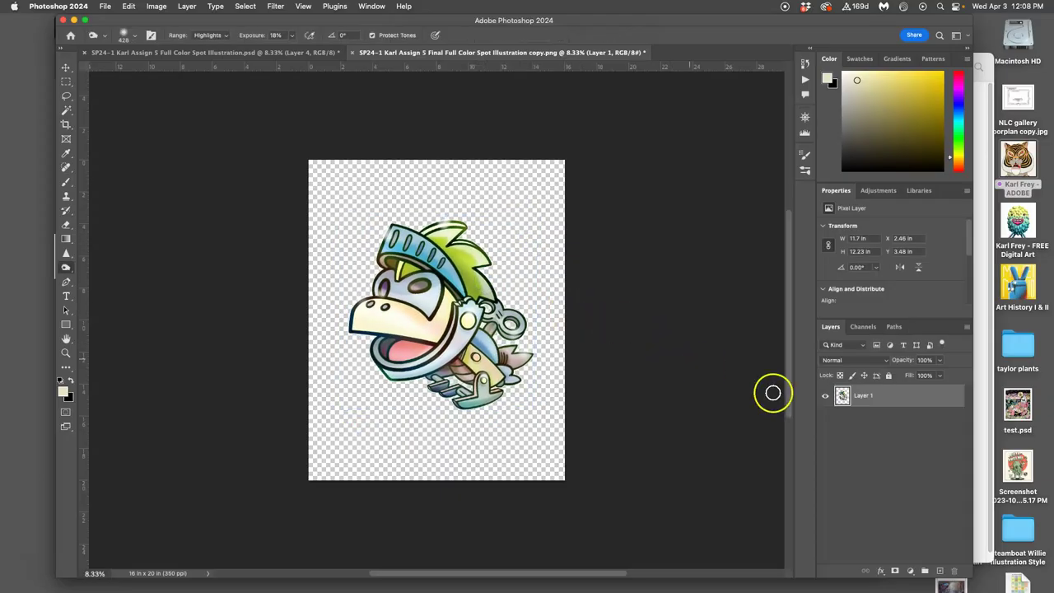
Add a new layer beneath the creature and fill it with White.
{"action": "left_click", "coordinate": [940, 569]}
{"action": "left_click_drag", "start_coordinate": [893, 397], "coordinate": [898, 436]}
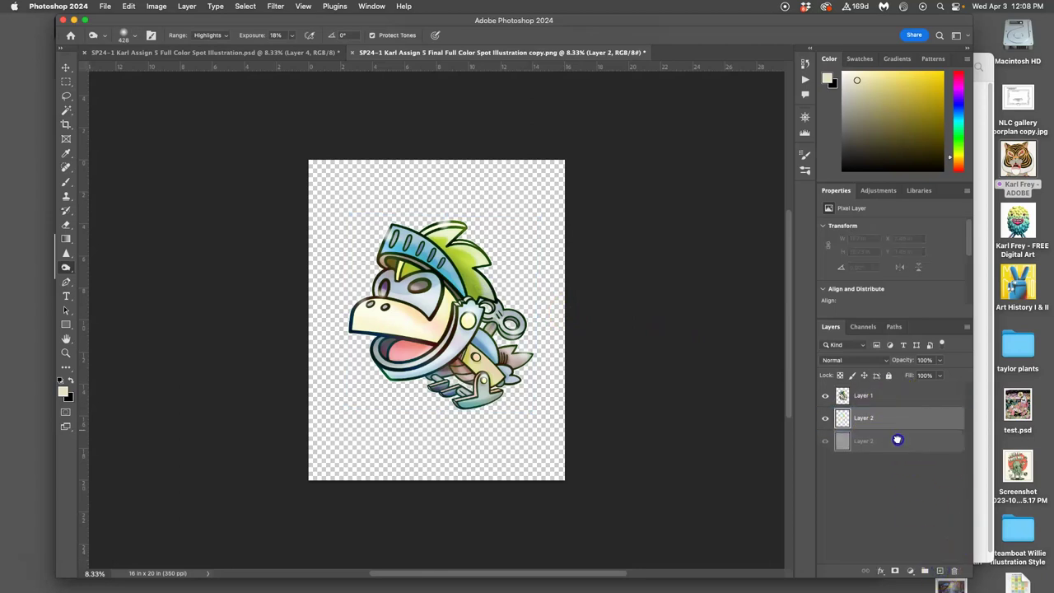
{"action": "left_click", "coordinate": [187, 6]}
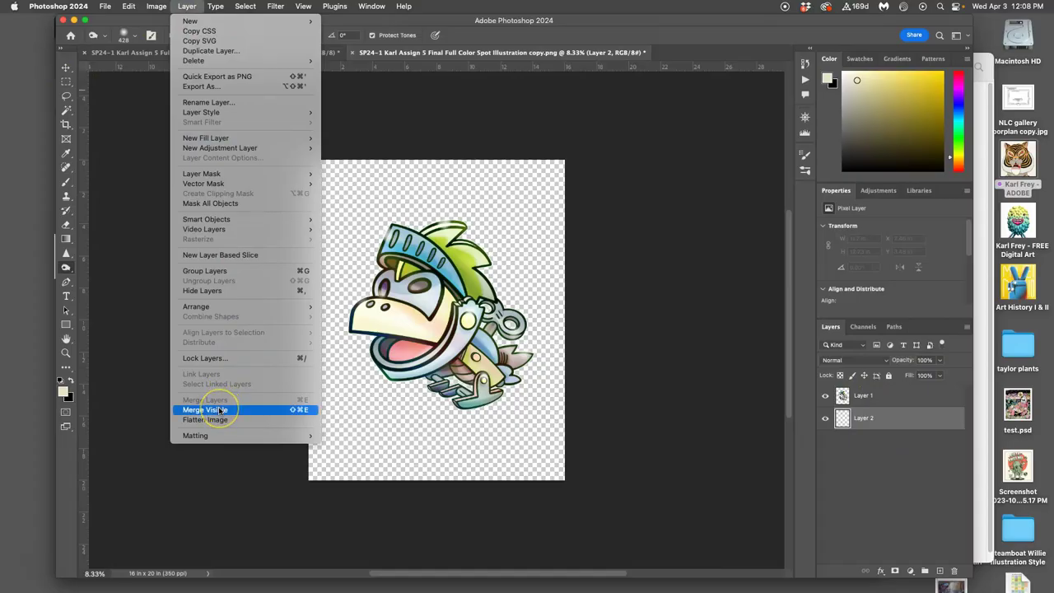
{"action": "mouse_move", "coordinate": [131, 6]}
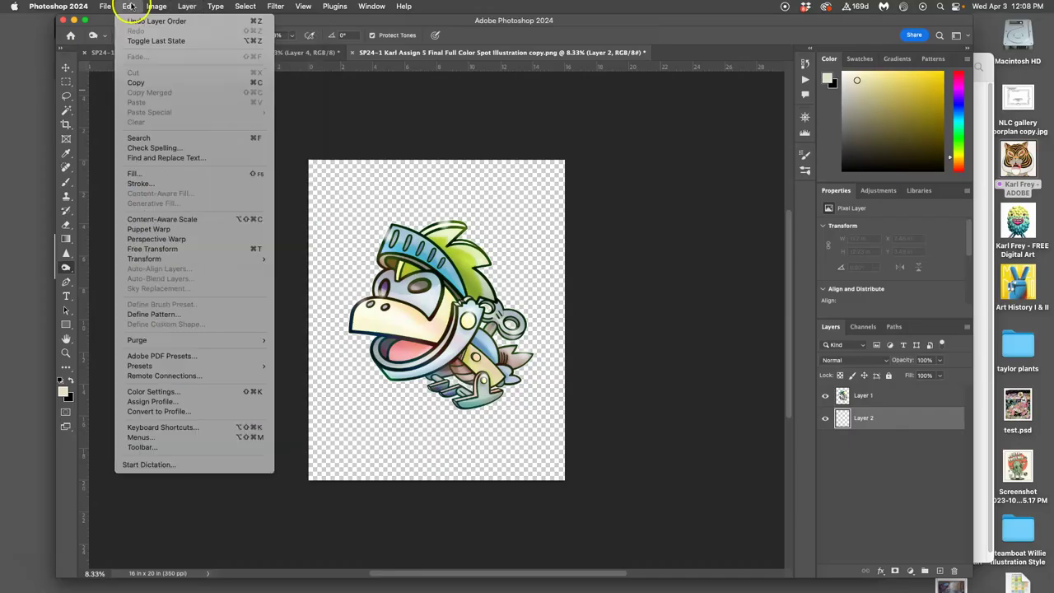
{"action": "left_click", "coordinate": [144, 175]}
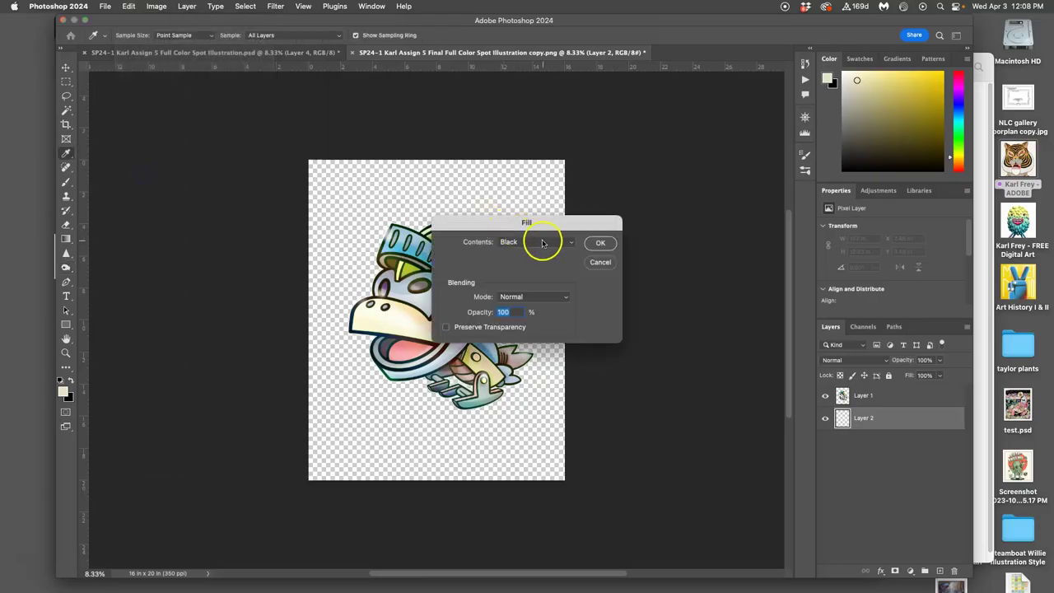
{"action": "left_click", "coordinate": [541, 242]}
{"action": "left_click", "coordinate": [534, 265]}
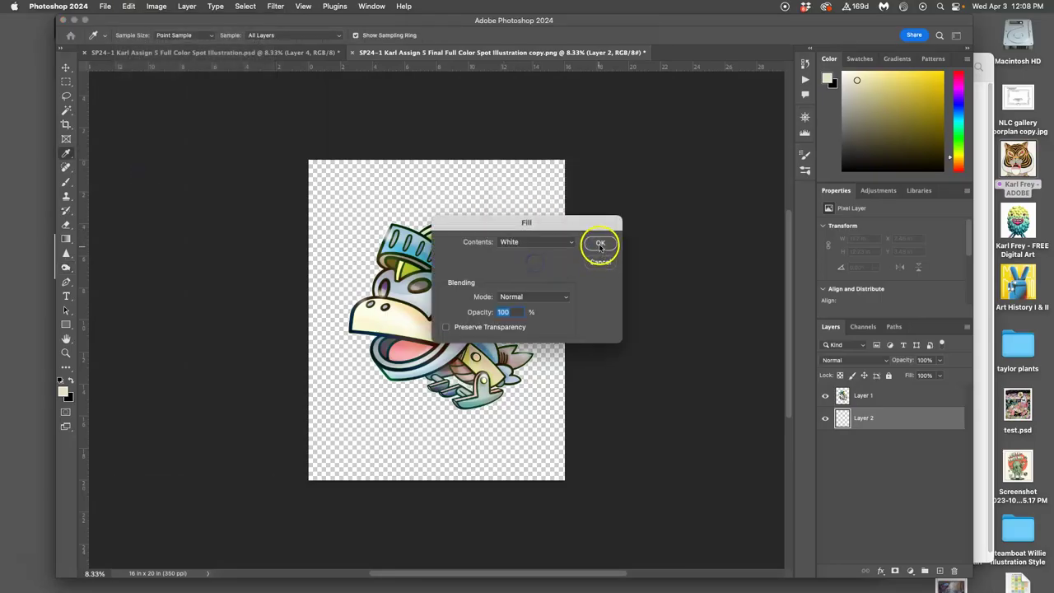
{"action": "left_click", "coordinate": [600, 244]}
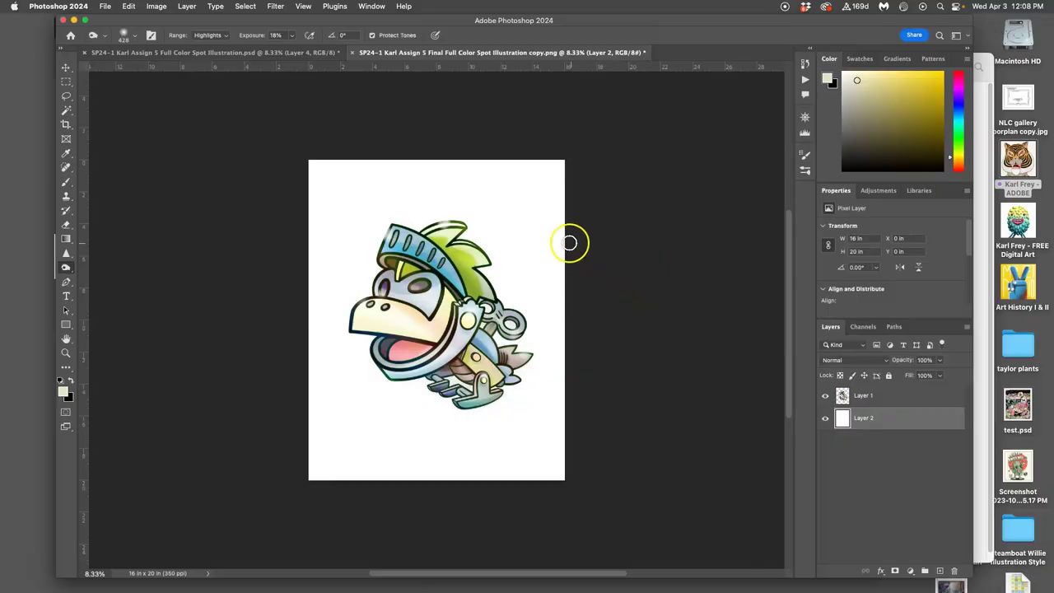
Add an empty Layer 3 directly above the white background layer.
{"action": "left_click", "coordinate": [896, 400]}
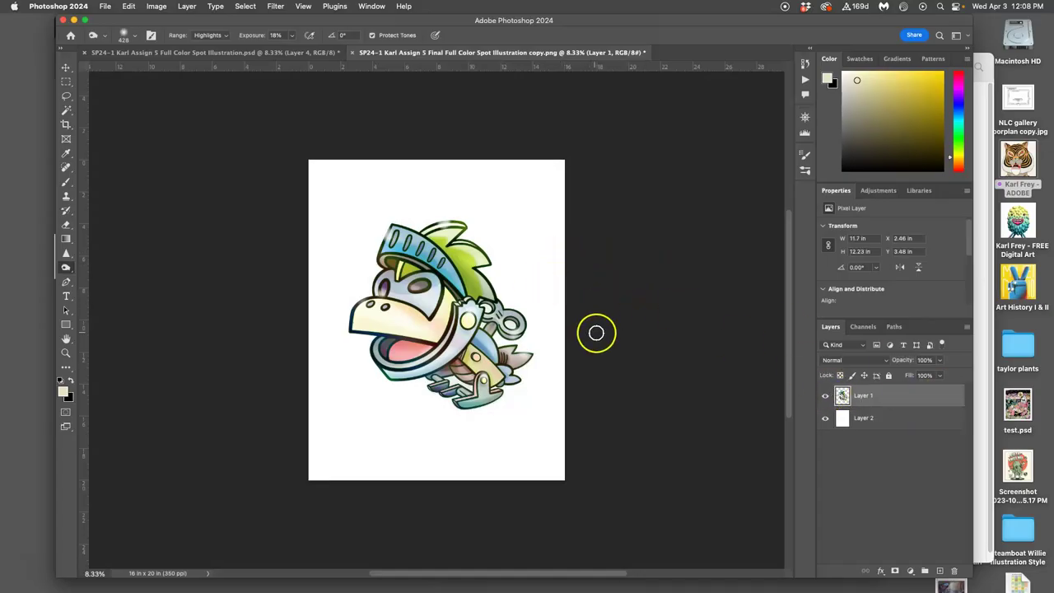
{"action": "left_click", "coordinate": [890, 426]}
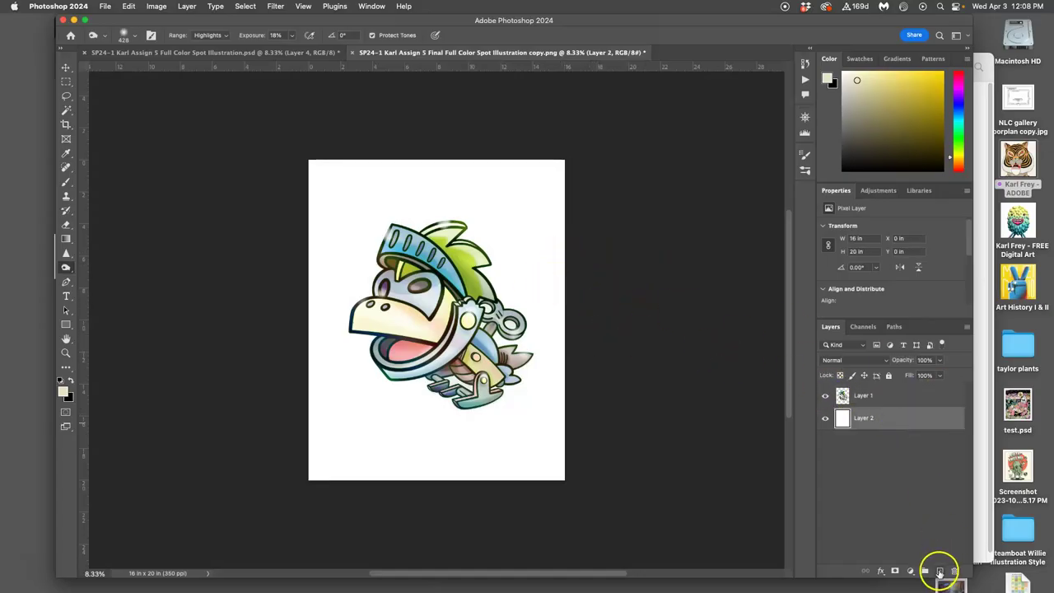
{"action": "left_click", "coordinate": [939, 570]}
Select a rectangle inset from the canvas edges and set a dark teal colour.
{"action": "left_click", "coordinate": [67, 82]}
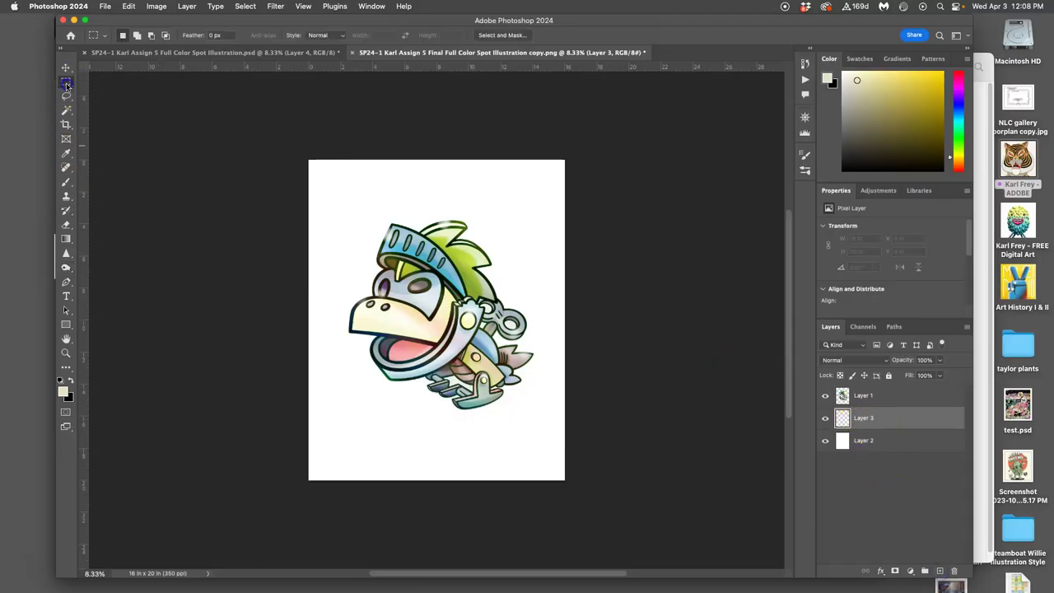
{"action": "left_click_drag", "start_coordinate": [318, 167], "coordinate": [558, 470]}
{"action": "left_click", "coordinate": [958, 123]}
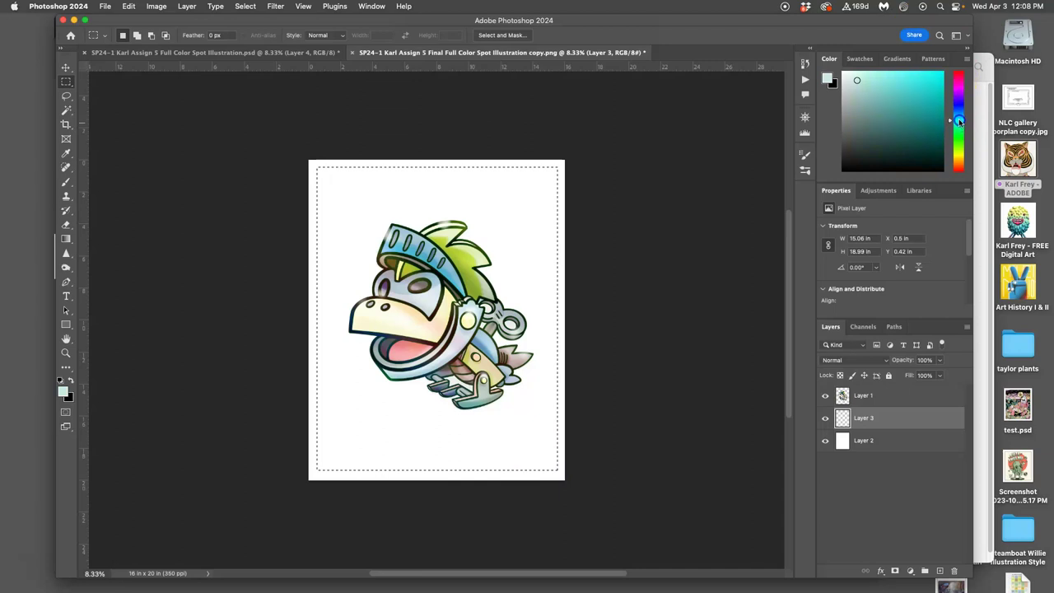
{"action": "left_click", "coordinate": [868, 124]}
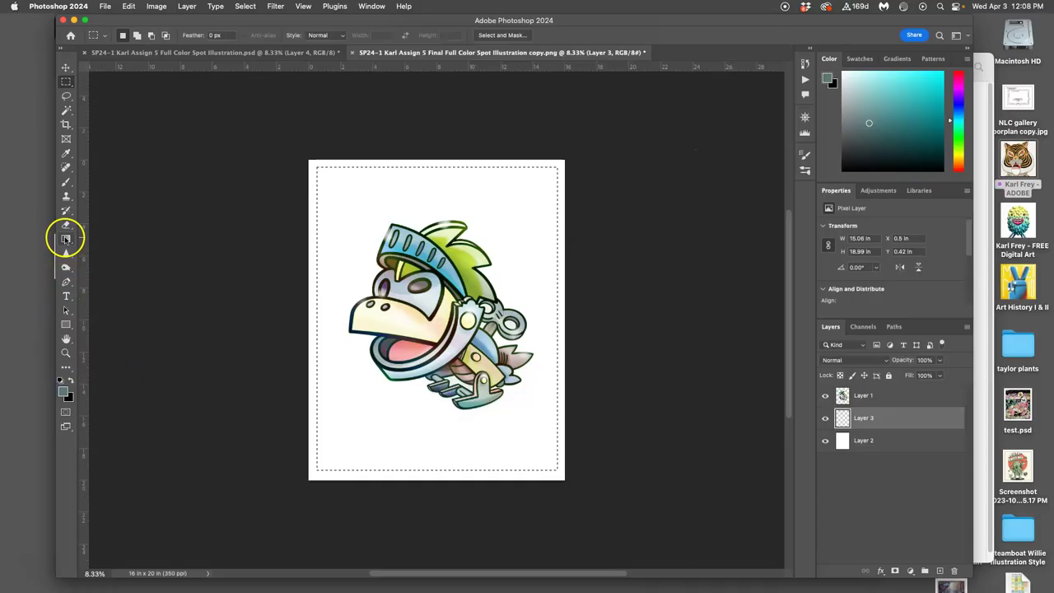
Fill the inset area with a diagonal beige-to-teal gradient.
{"action": "left_click_drag", "start_coordinate": [66, 239], "coordinate": [104, 242]}
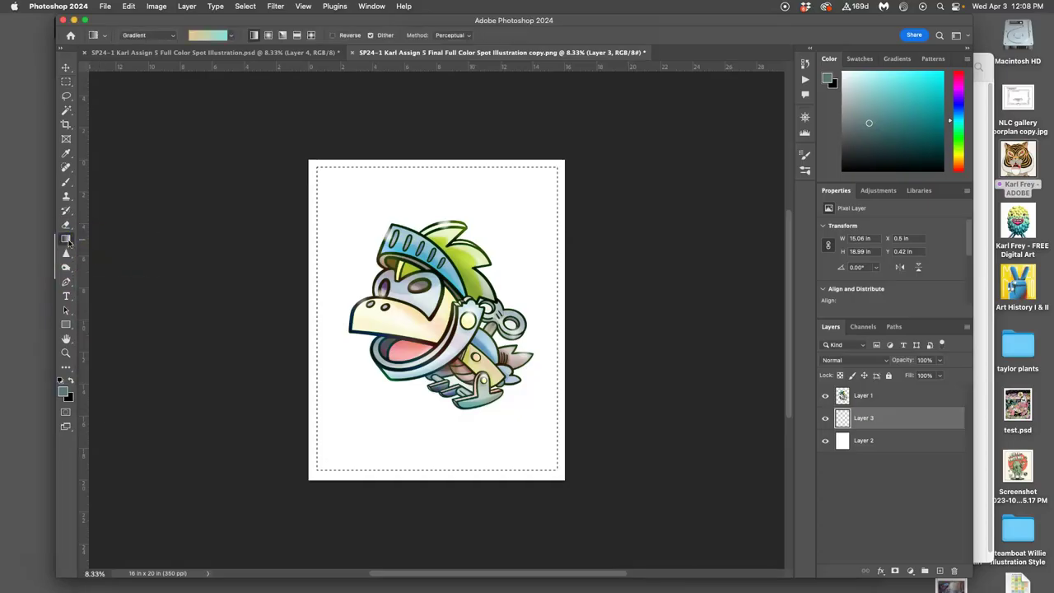
{"action": "left_click_drag", "start_coordinate": [341, 154], "coordinate": [515, 459]}
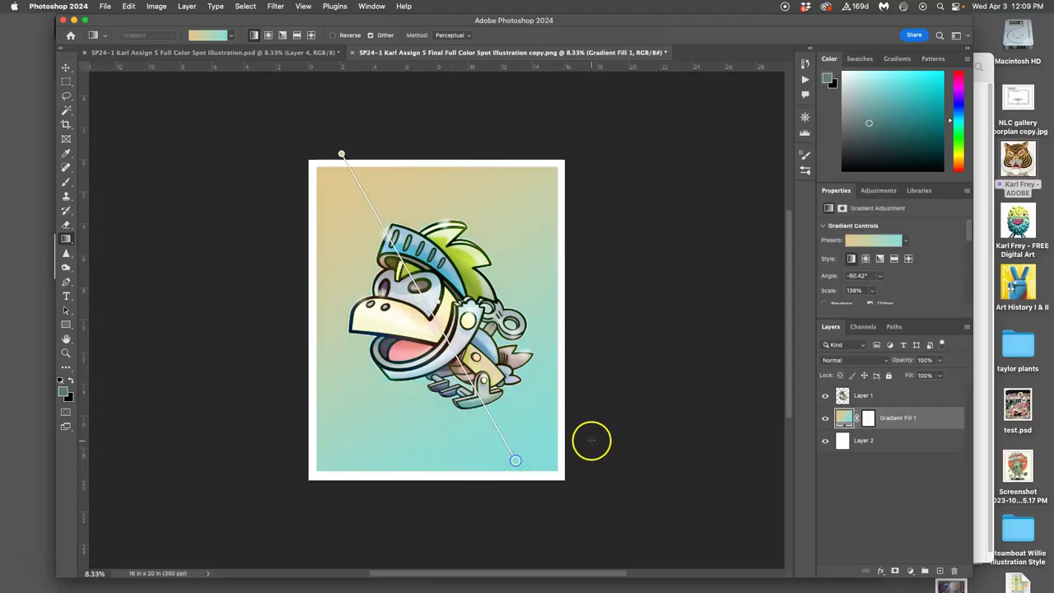
{"action": "left_click", "coordinate": [697, 353]}
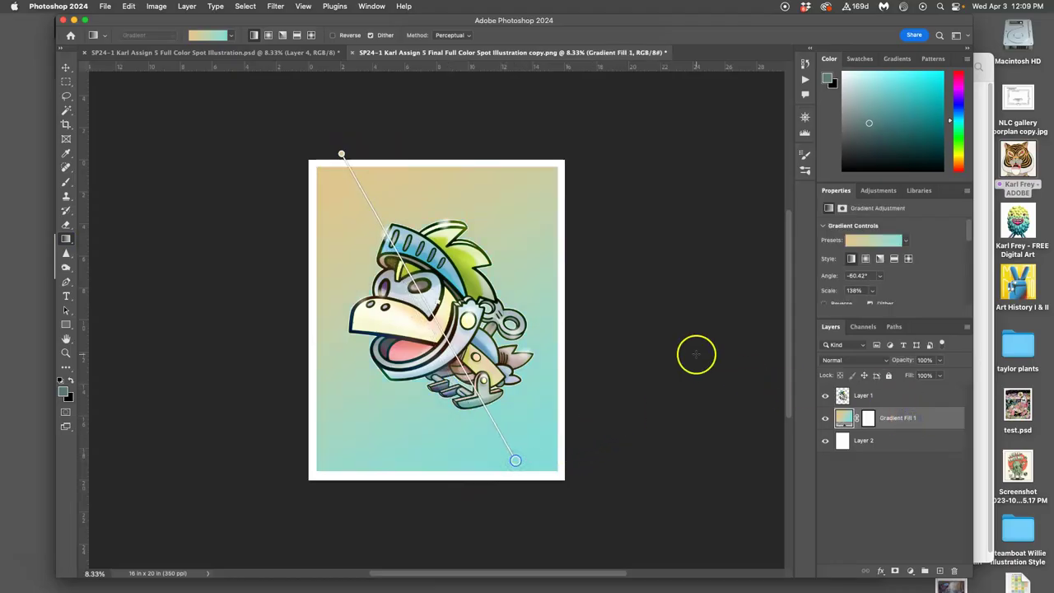
{"action": "left_click", "coordinate": [778, 212]}
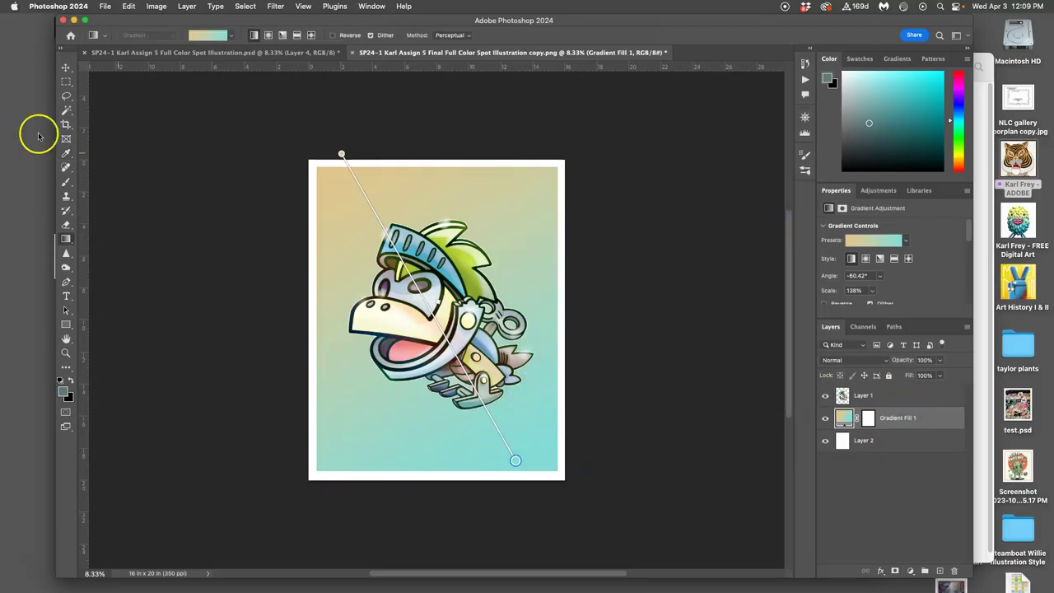
{"action": "left_click", "coordinate": [66, 97]}
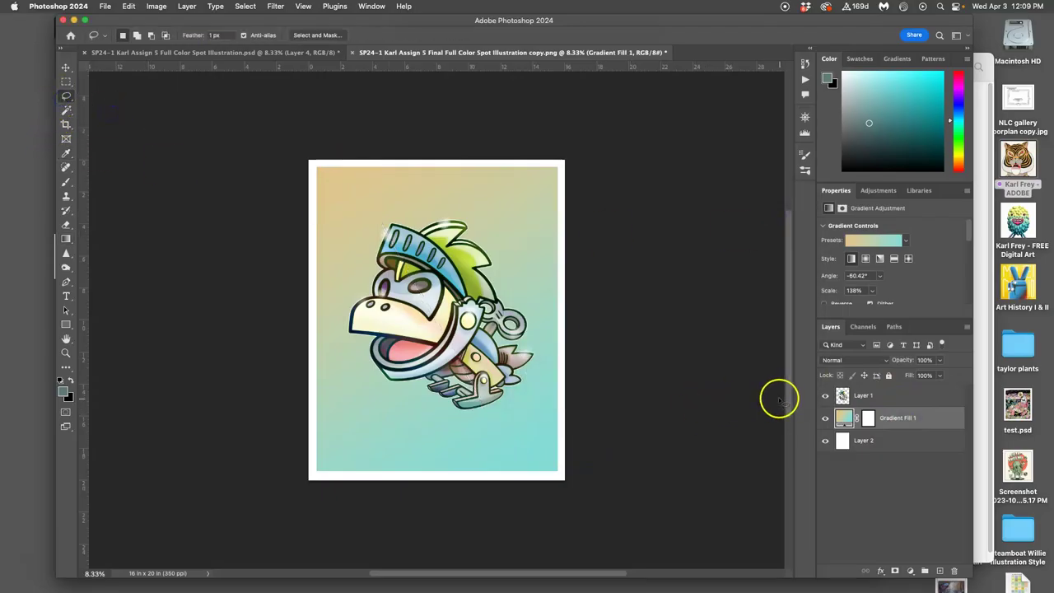
Create an empty layer above the knight illustration layer and name it 'Type Blocking'.
{"action": "left_click", "coordinate": [929, 397]}
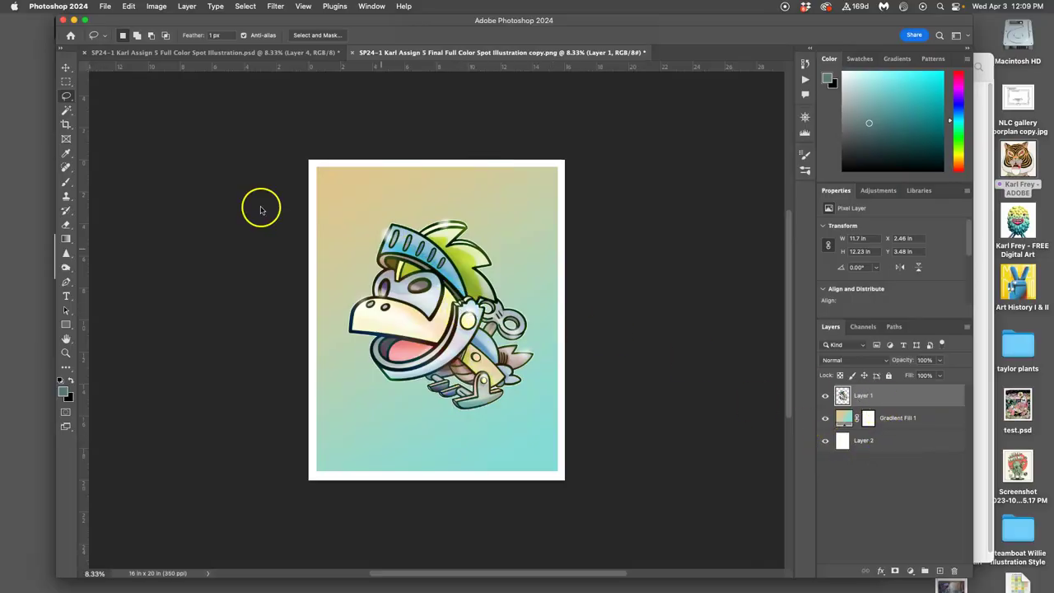
{"action": "left_click", "coordinate": [939, 570]}
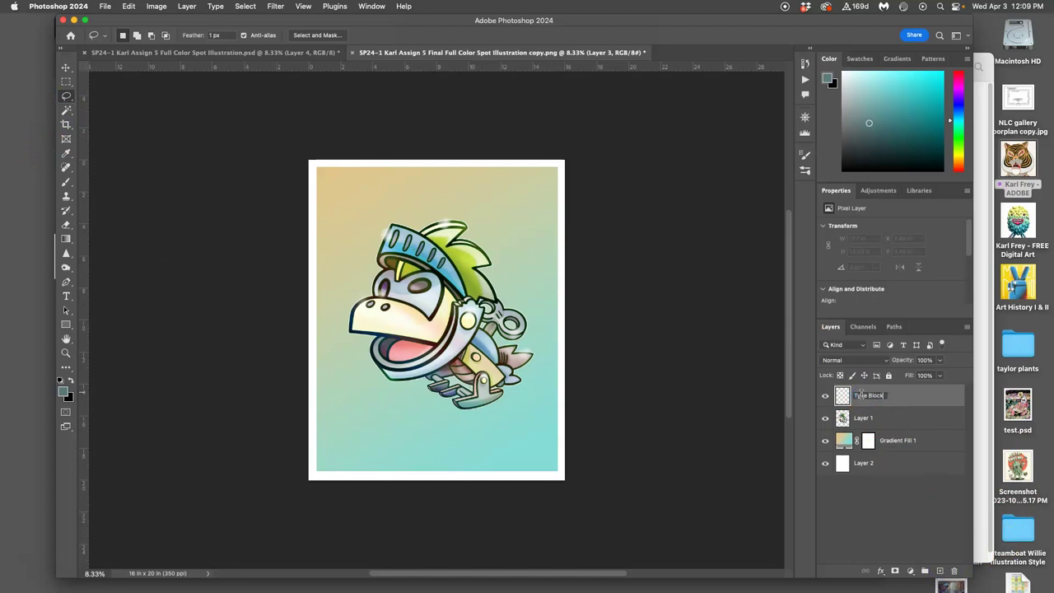
{"action": "left_click", "coordinate": [861, 394]}
{"action": "type", "text": "Type Blocking"}
{"action": "left_click", "coordinate": [749, 372]}
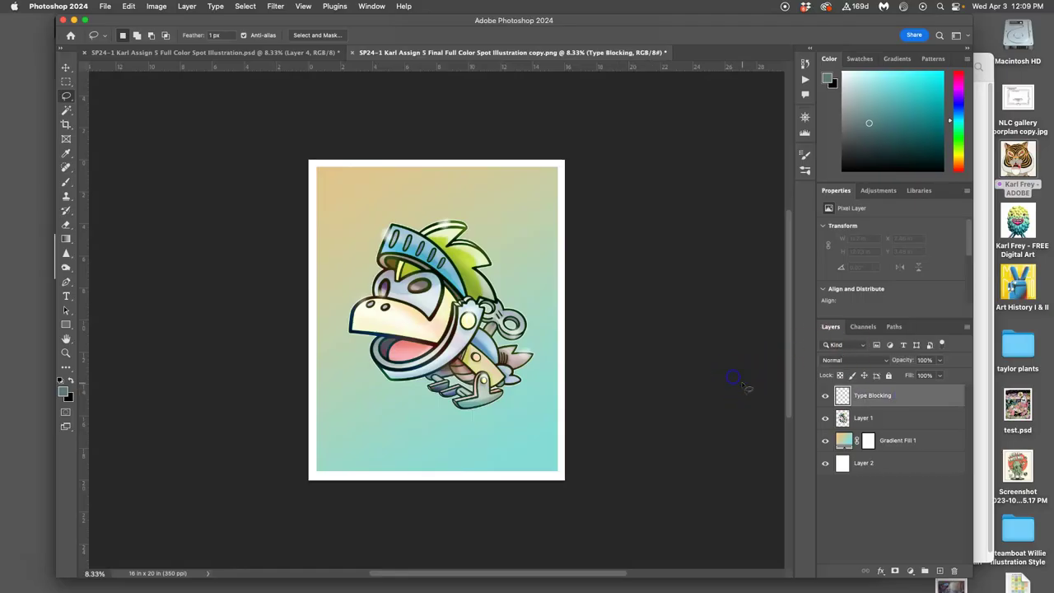
Brush rough pink rectangular lettering outlines on the Type Blocking layer, including a box around the creature's feet.
{"action": "left_click", "coordinate": [66, 182]}
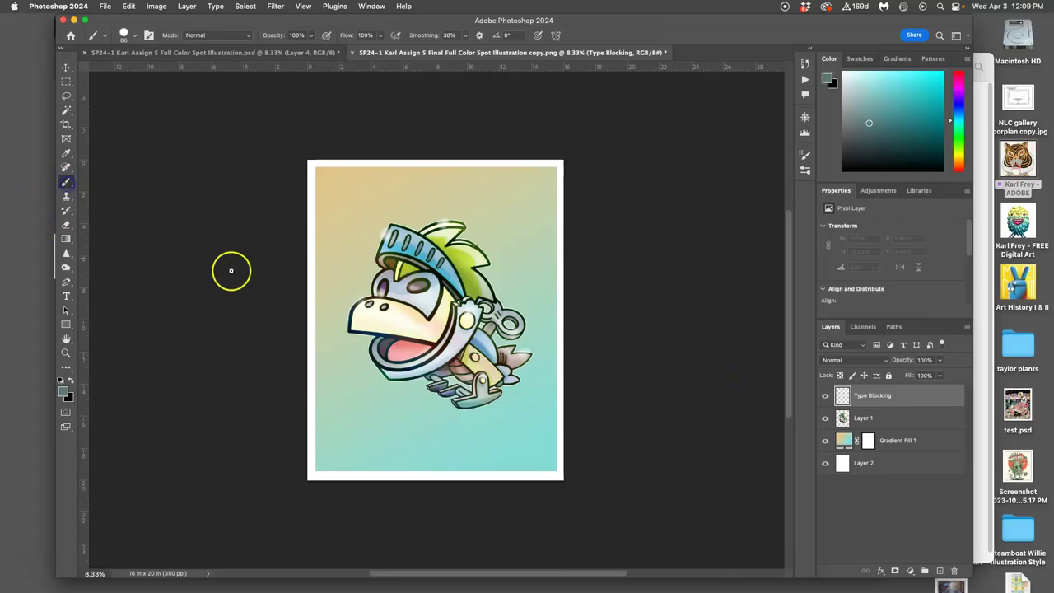
{"action": "left_click_drag", "start_coordinate": [964, 79], "coordinate": [950, 83]}
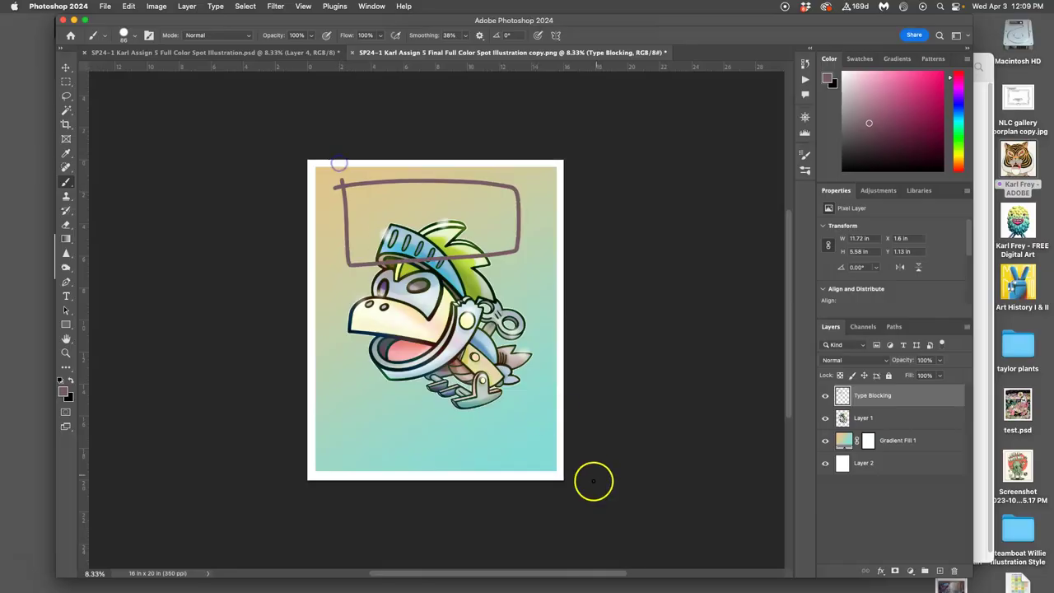
{"action": "left_click", "coordinate": [525, 374]}
{"action": "left_click_drag", "start_coordinate": [458, 389], "coordinate": [350, 421]}
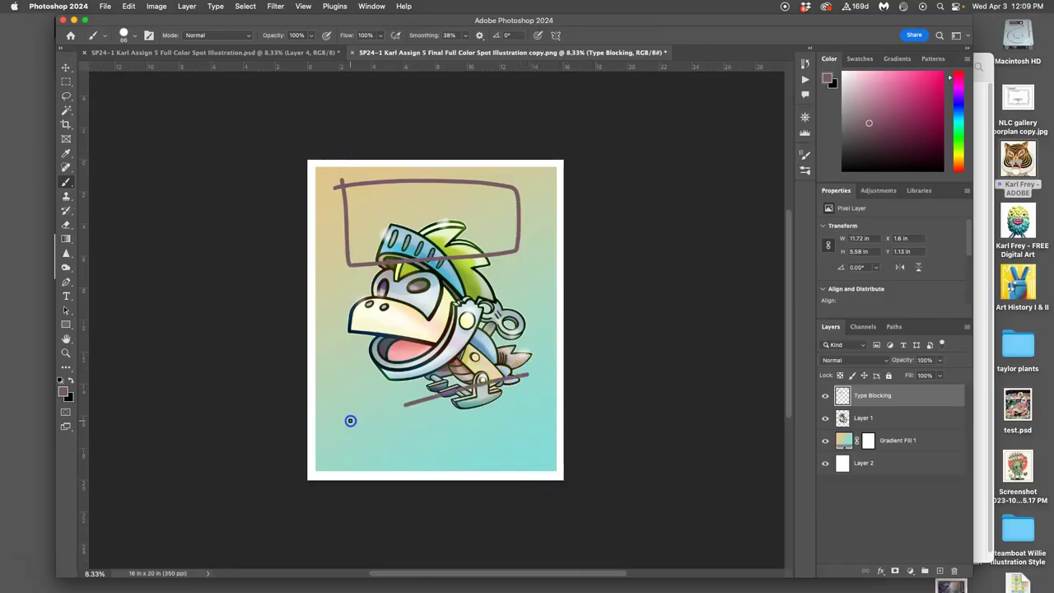
{"action": "left_click_drag", "start_coordinate": [466, 461], "coordinate": [562, 451]}
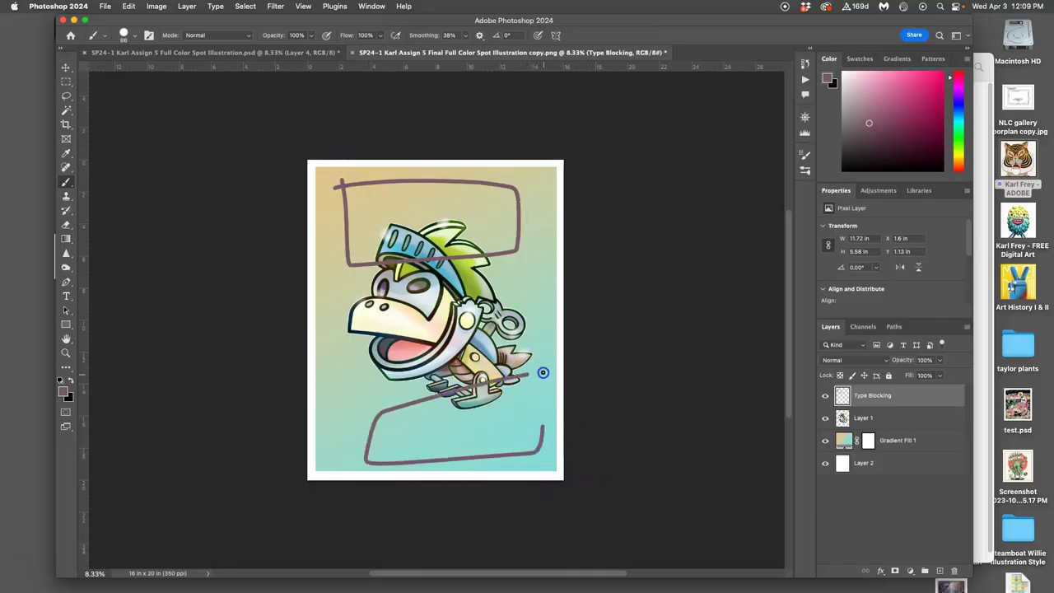
{"action": "left_click_drag", "start_coordinate": [539, 350], "coordinate": [505, 367]}
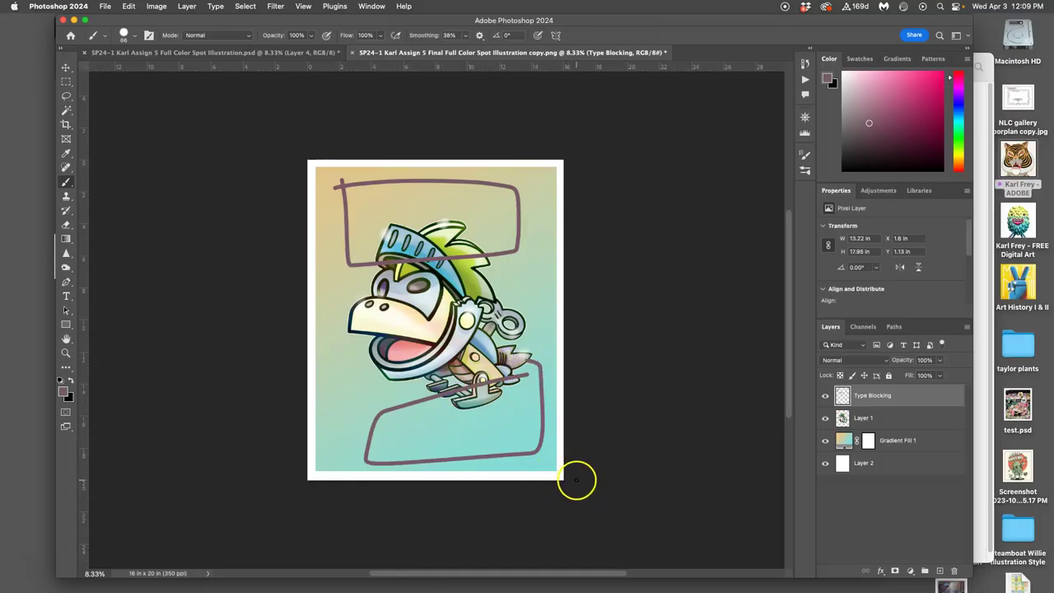
Duplicate Layer 1 to the top of the stack, hiding the original and Type Blocking layers.
{"action": "left_click", "coordinate": [894, 418]}
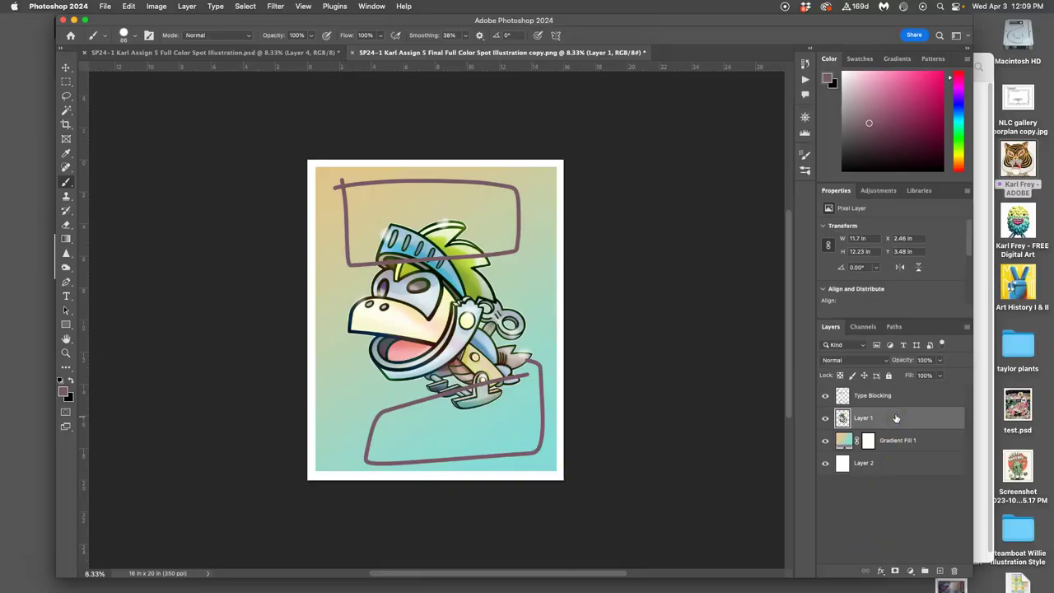
{"action": "key", "text": "super+j"}
{"action": "key", "text": "super+bracketright"}
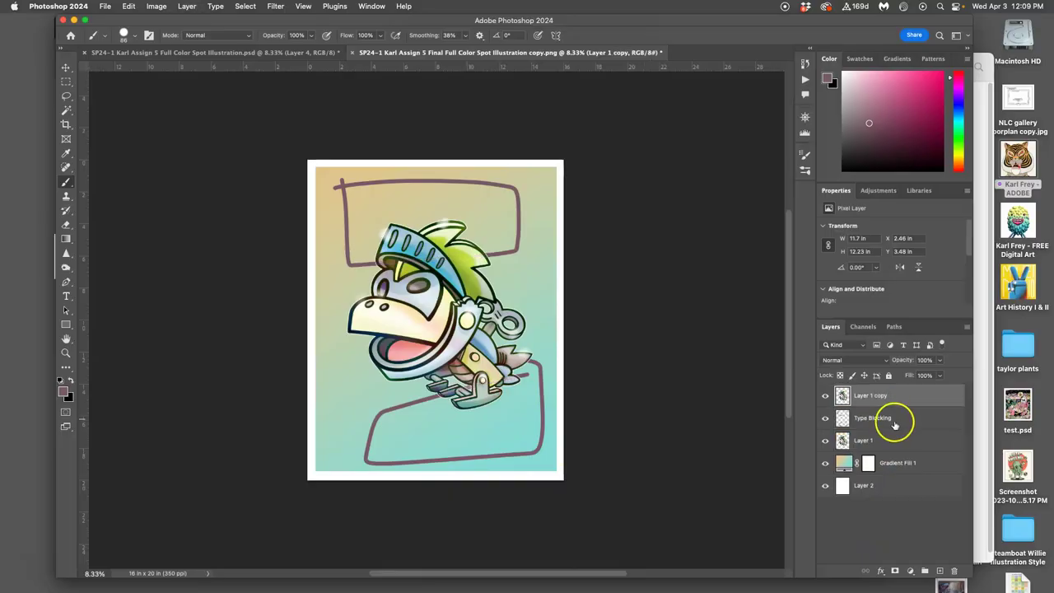
{"action": "left_click", "coordinate": [825, 440]}
{"action": "left_click", "coordinate": [825, 418]}
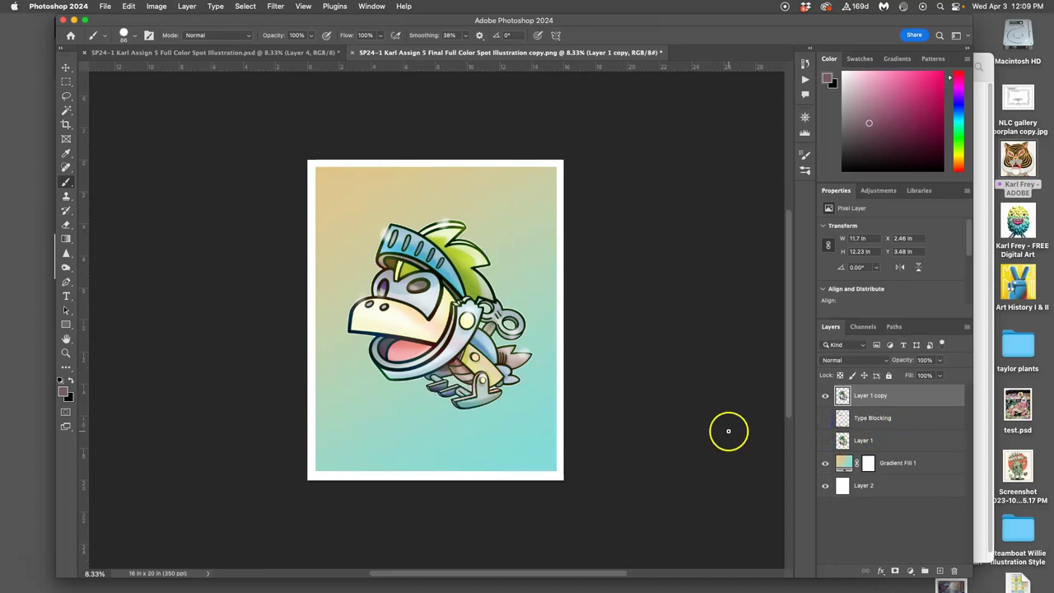
Scale the creature copy to about 79%, rotate it about 4°, and nudge it up.
{"action": "key", "text": "super+t"}
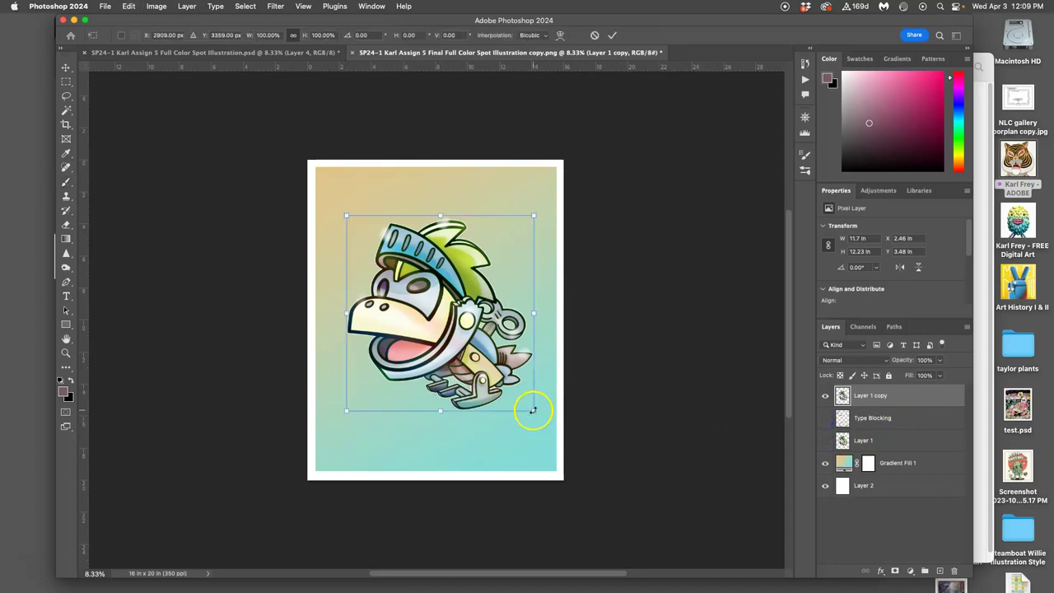
{"action": "left_click_drag", "start_coordinate": [533, 409], "coordinate": [501, 381]}
{"action": "left_click_drag", "start_coordinate": [470, 321], "coordinate": [479, 305]}
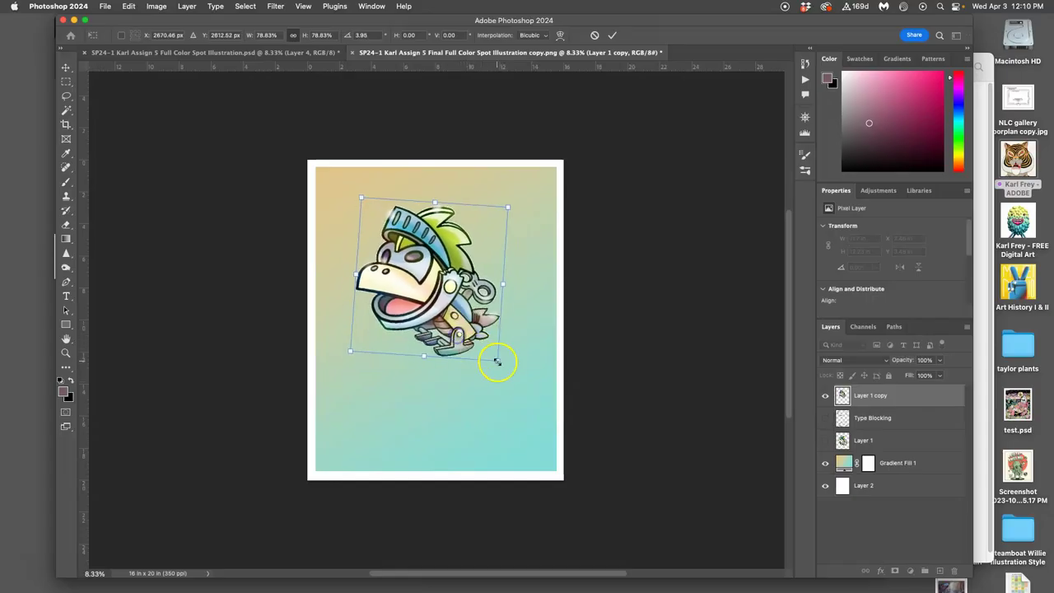
{"action": "key", "text": "Return"}
On a new layer, brush a blocky outline joining the lower type box below the creature.
{"action": "key", "text": "b"}
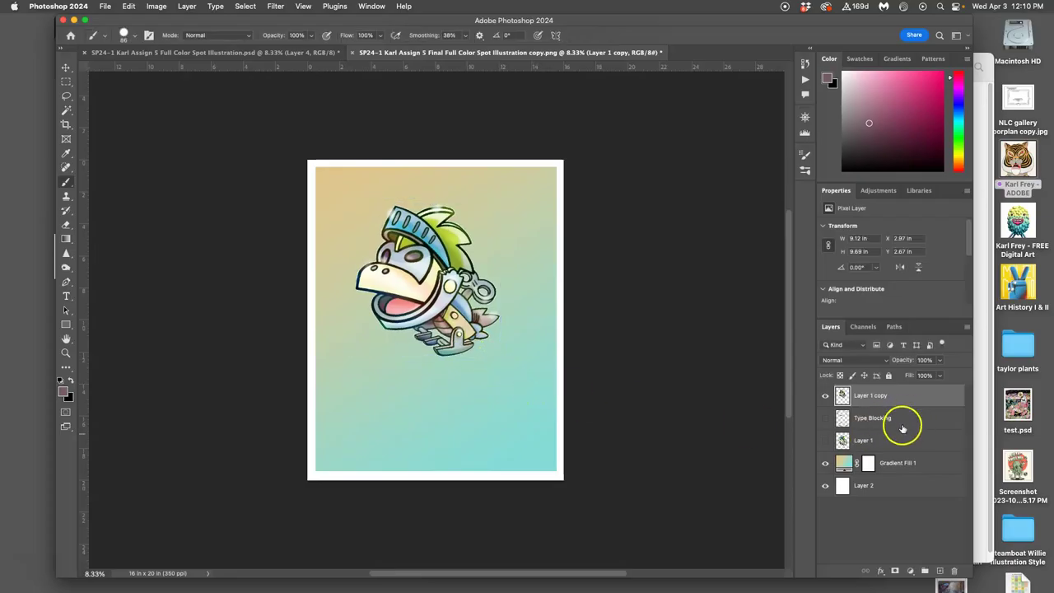
{"action": "left_click", "coordinate": [940, 571]}
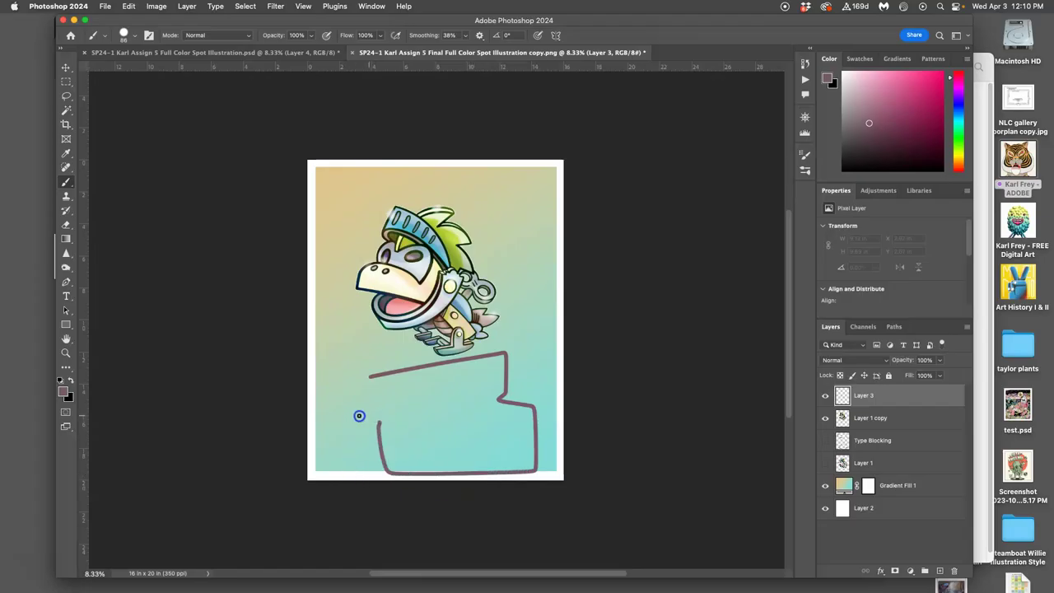
{"action": "left_click_drag", "start_coordinate": [358, 368], "coordinate": [369, 375]}
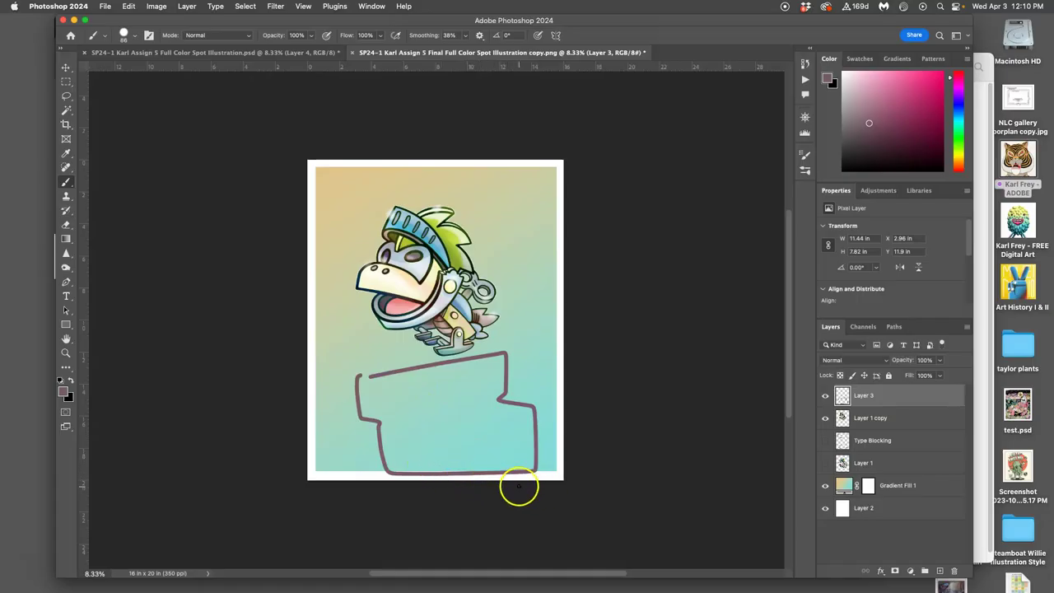
Enlarge the creature copy to about 120%, shift it left, and uncover the Chrome window.
{"action": "left_click", "coordinate": [866, 418]}
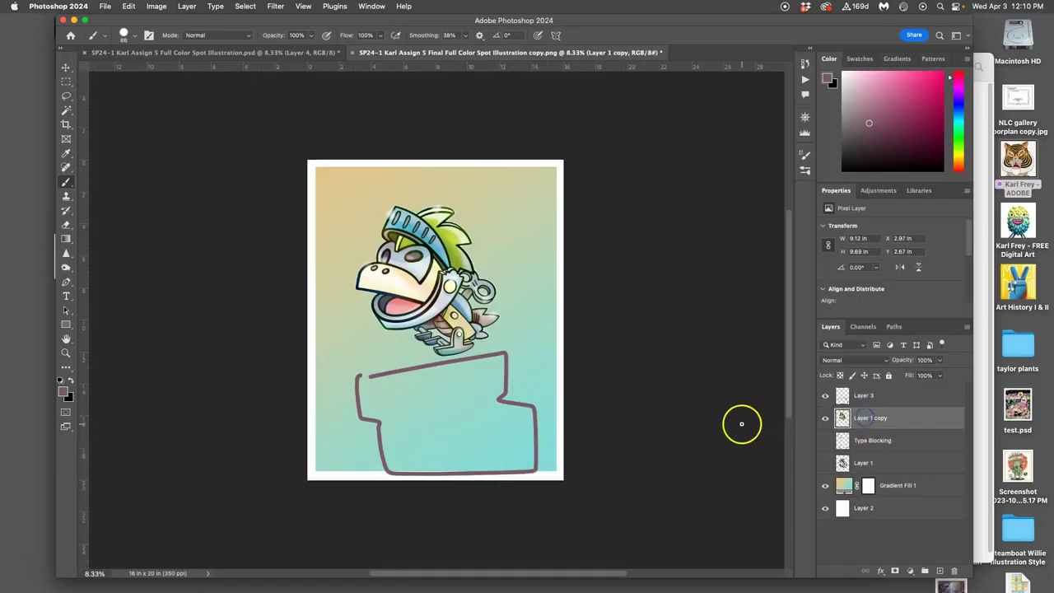
{"action": "key", "text": "ctrl+t"}
{"action": "left_click_drag", "start_coordinate": [500, 200], "coordinate": [532, 171]}
{"action": "left_click_drag", "start_coordinate": [483, 227], "coordinate": [468, 227]}
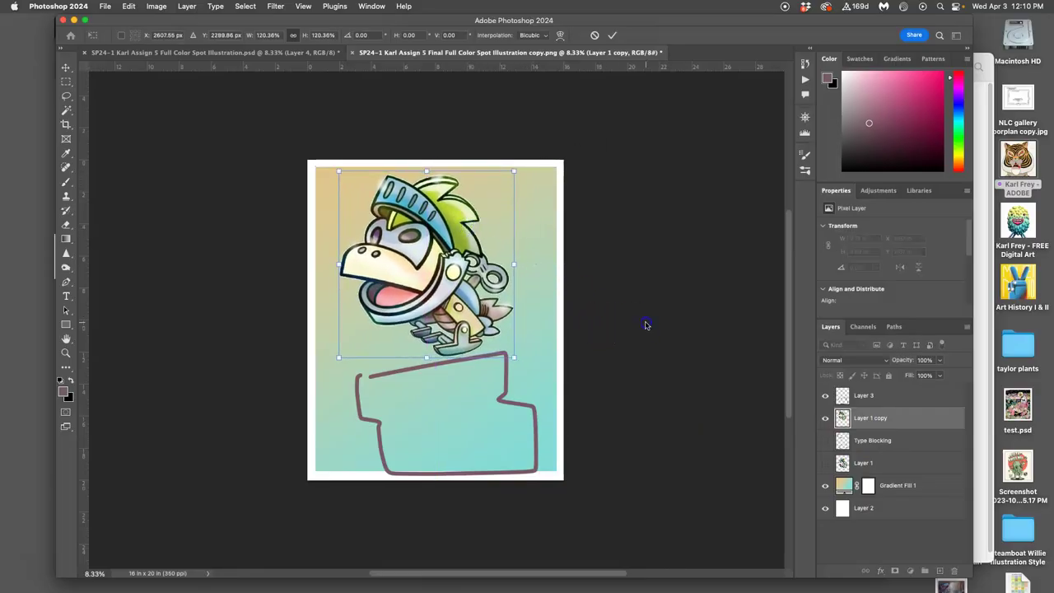
{"action": "key", "text": "Return"}
{"action": "key", "text": "b"}
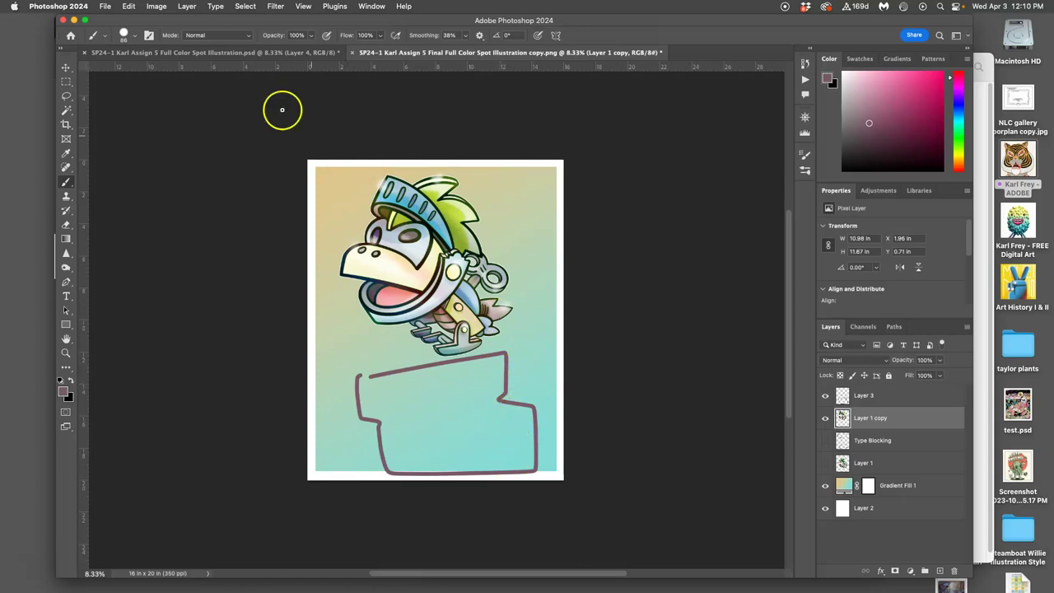
{"action": "left_click_drag", "start_coordinate": [193, 25], "coordinate": [228, 302]}
Scroll to the end of the past examples page and go Next to the Assignment #6 discussion.
{"action": "left_click", "coordinate": [285, 219]}
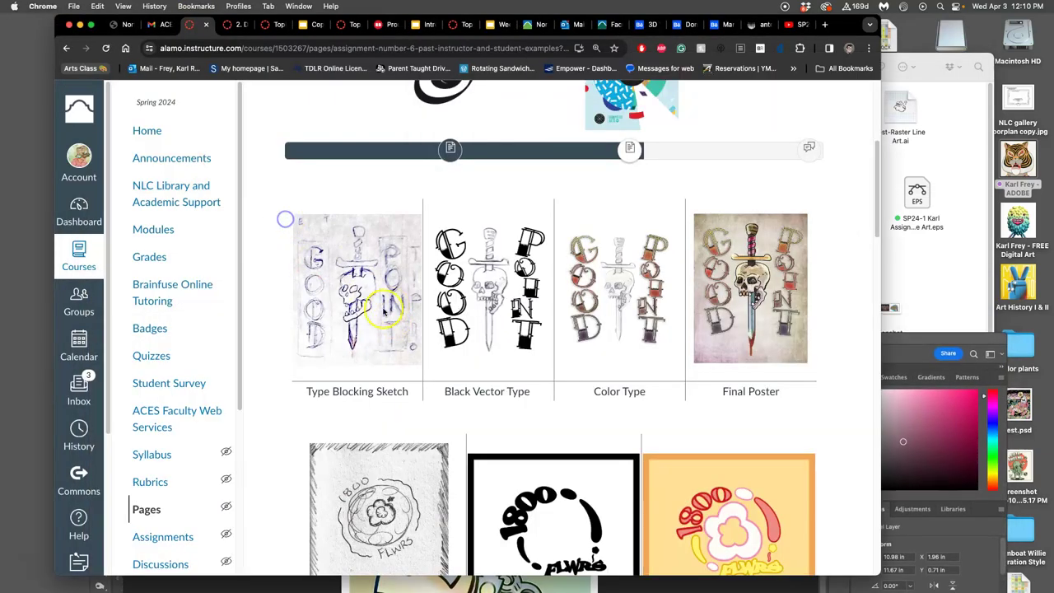
{"action": "scroll", "coordinate": [383, 312], "scroll_direction": "down", "scroll_amount": 10}
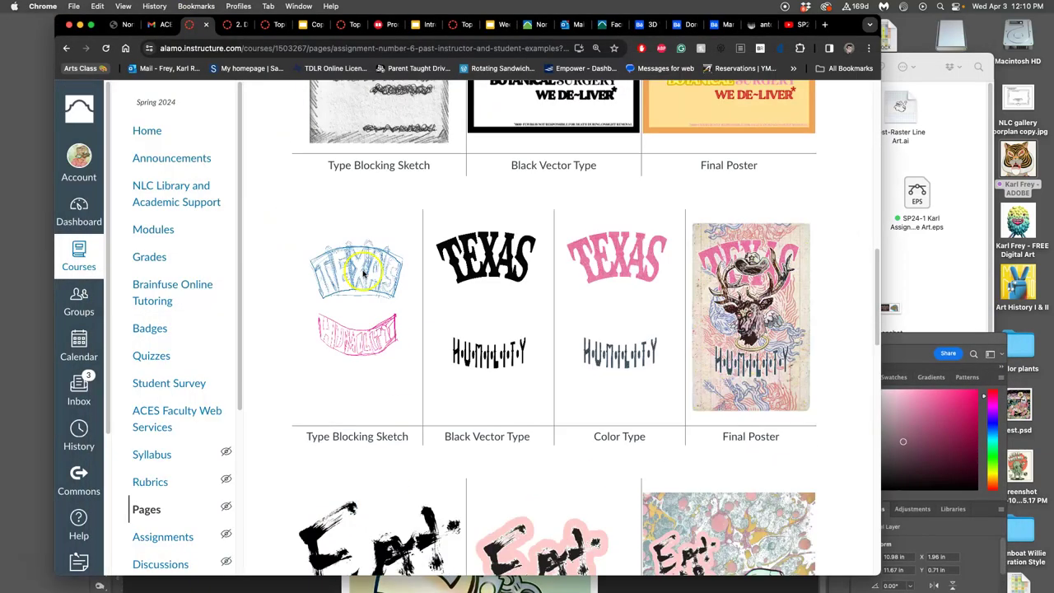
{"action": "scroll", "coordinate": [362, 346], "scroll_direction": "down", "scroll_amount": 5}
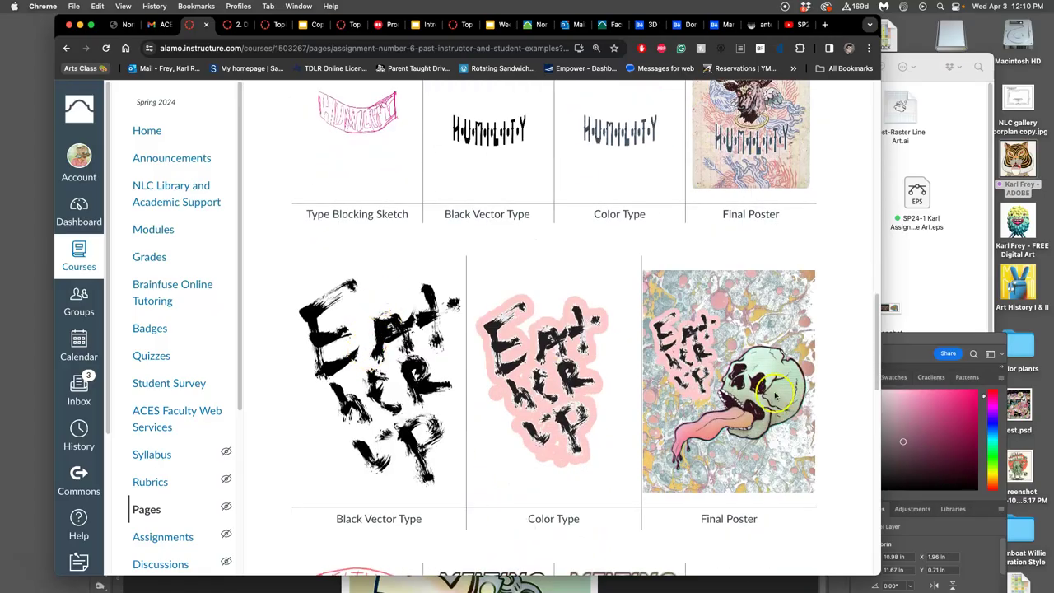
{"action": "scroll", "coordinate": [723, 425], "scroll_direction": "down", "scroll_amount": 11}
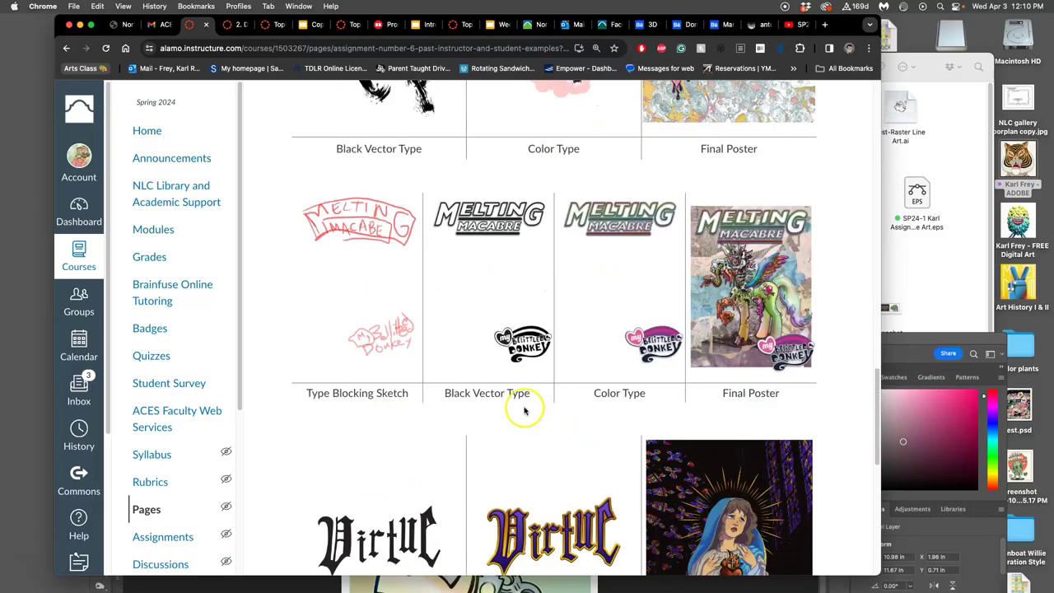
{"action": "scroll", "coordinate": [705, 399], "scroll_direction": "down", "scroll_amount": 10}
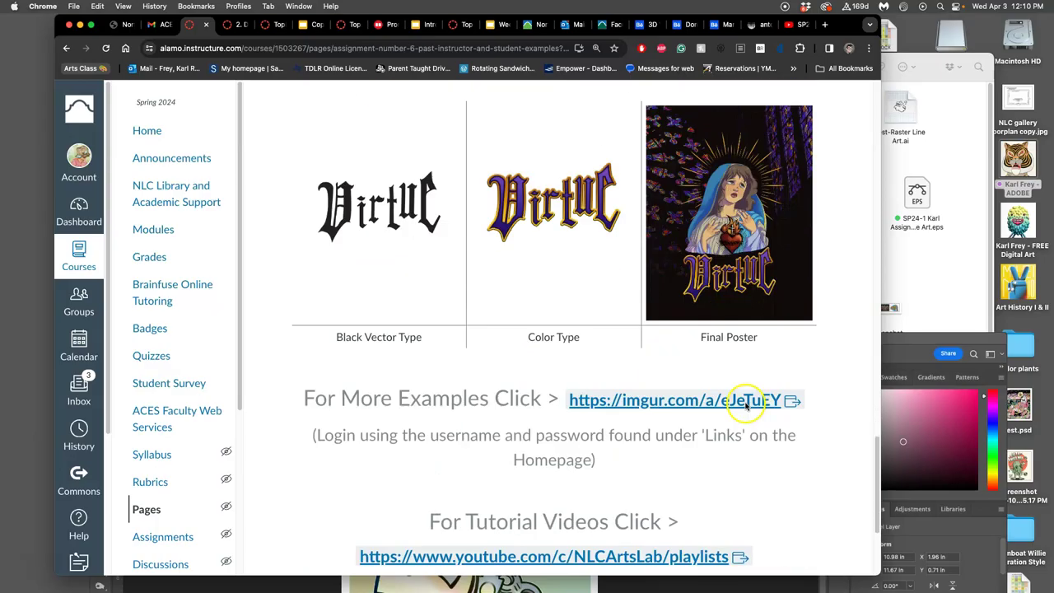
{"action": "left_click", "coordinate": [799, 521]}
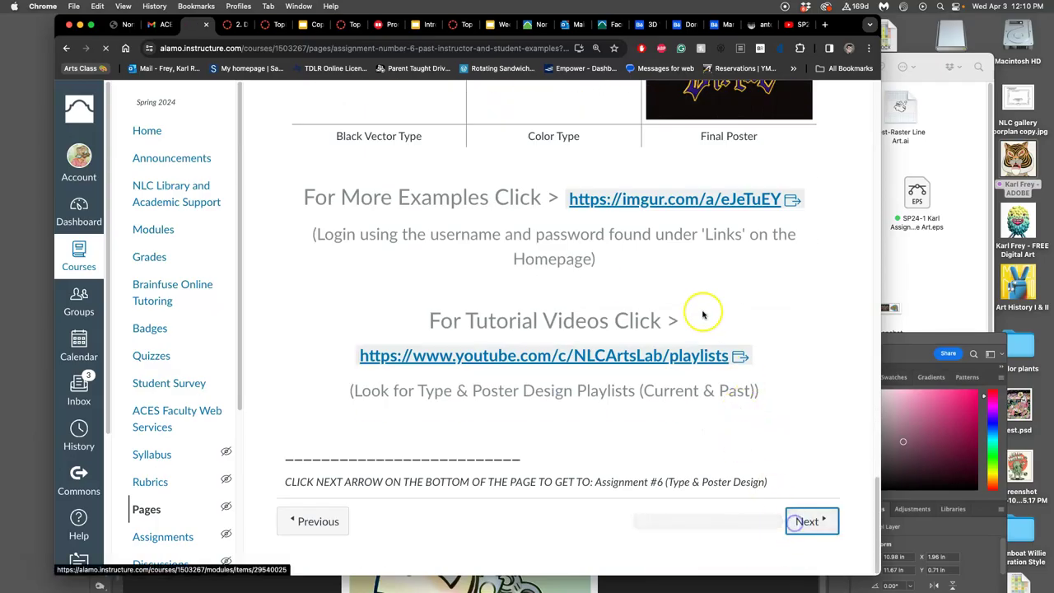
Scroll the Assignment #6 page past the blocking thumbnails to the Stranger Things lettering examples.
{"action": "scroll", "coordinate": [631, 413], "scroll_direction": "down", "scroll_amount": 12}
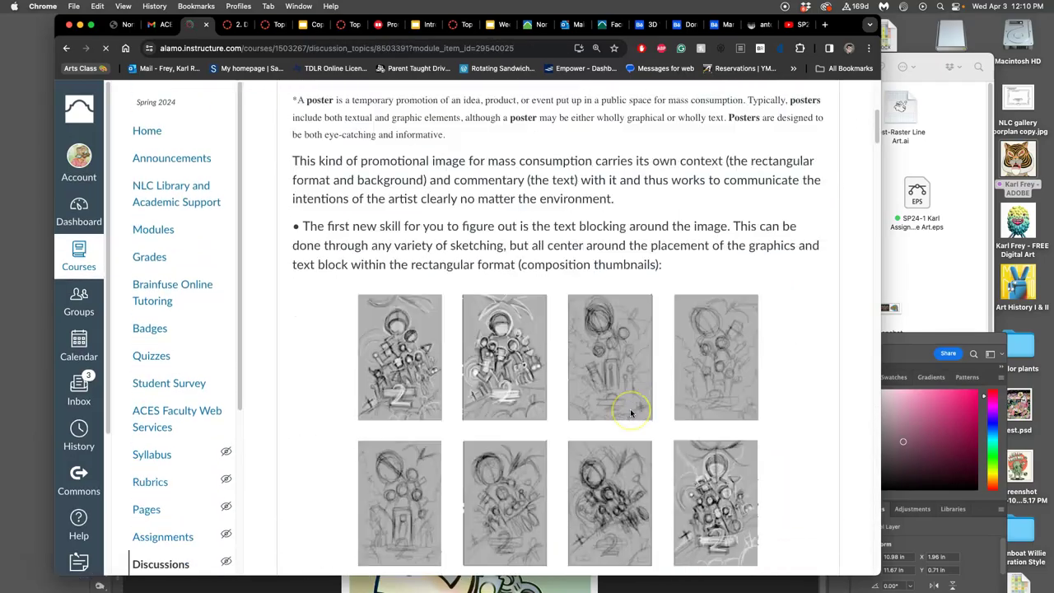
{"action": "scroll", "coordinate": [632, 405], "scroll_direction": "up", "scroll_amount": 6}
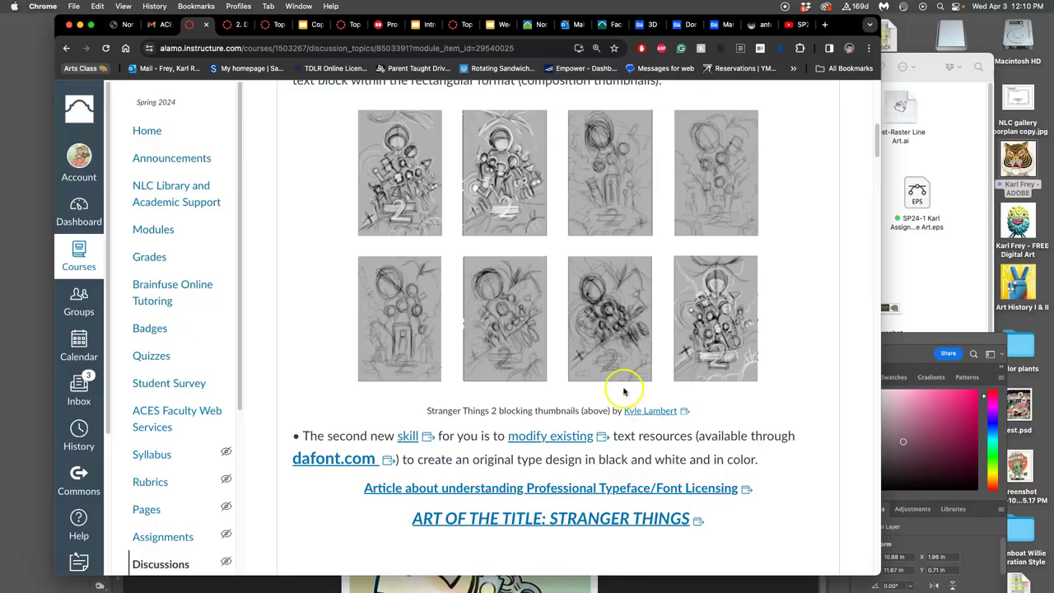
{"action": "scroll", "coordinate": [619, 382], "scroll_direction": "down", "scroll_amount": 5}
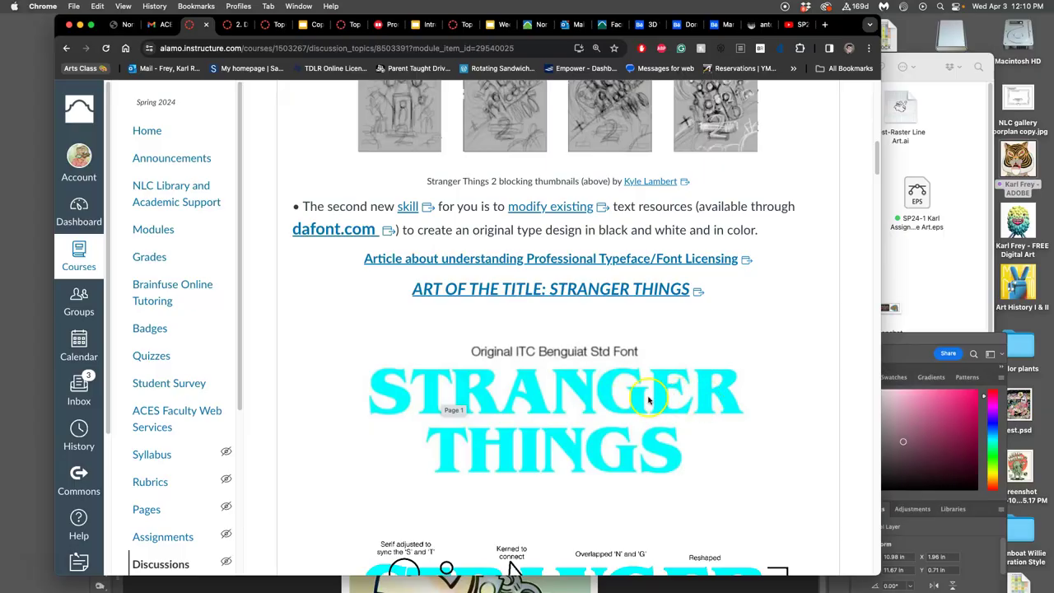
{"action": "scroll", "coordinate": [636, 432], "scroll_direction": "down", "scroll_amount": 5}
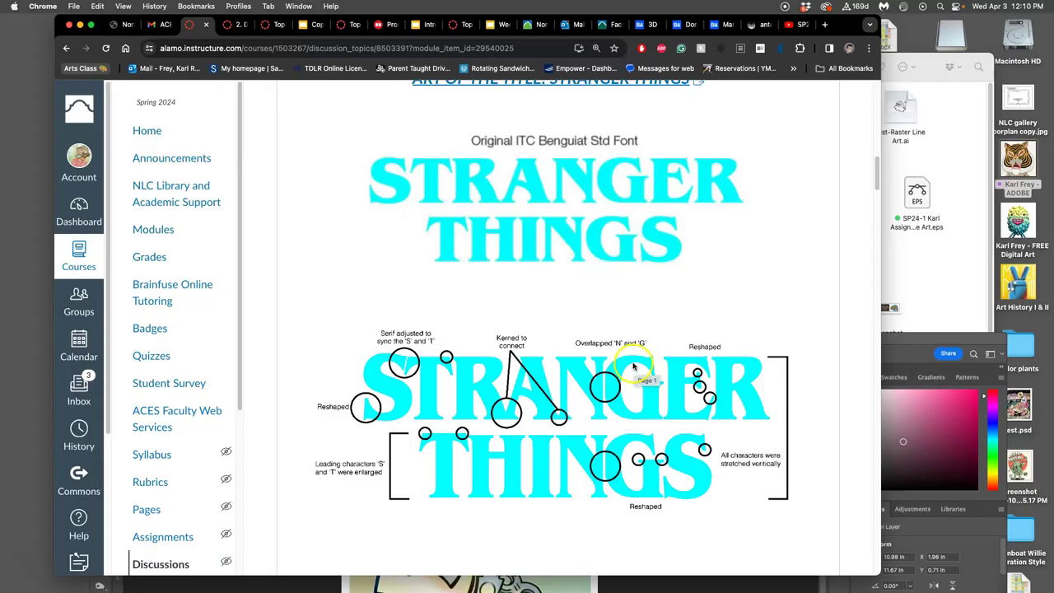
{"action": "scroll", "coordinate": [609, 362], "scroll_direction": "down", "scroll_amount": 1}
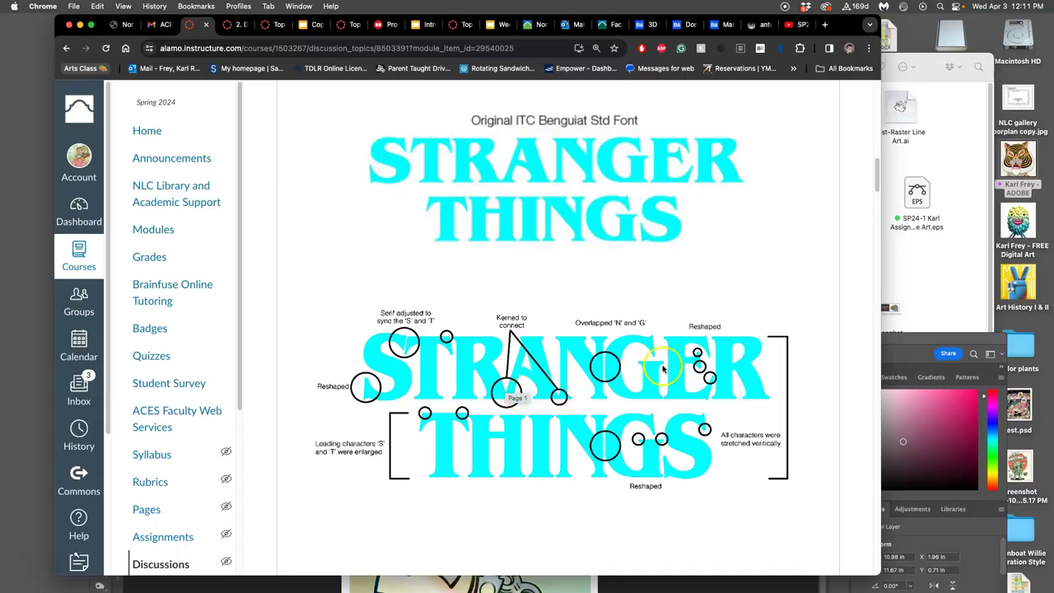
{"action": "scroll", "coordinate": [642, 404], "scroll_direction": "down", "scroll_amount": 5}
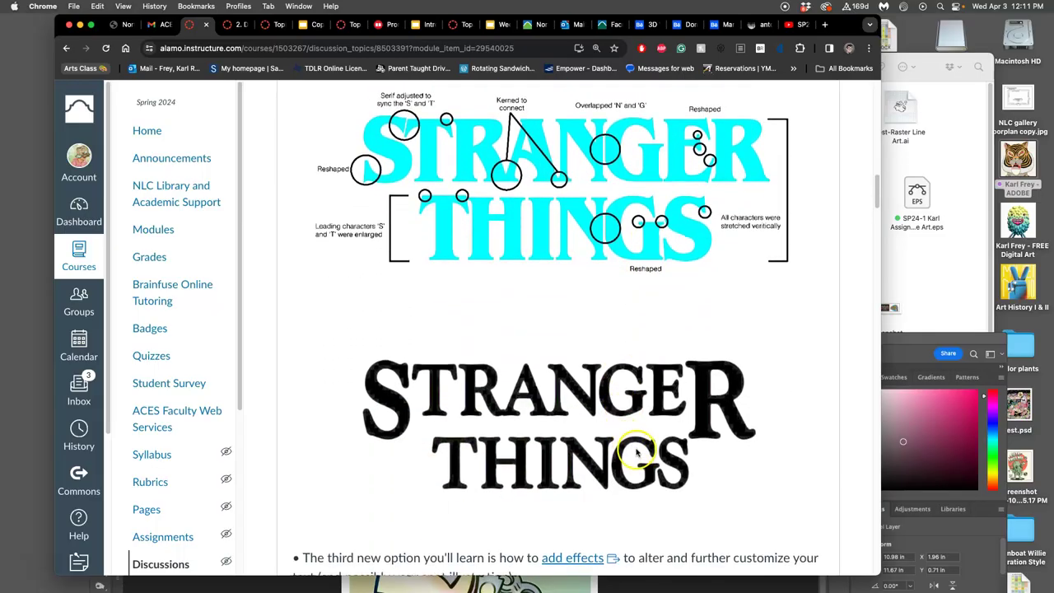
{"action": "scroll", "coordinate": [632, 453], "scroll_direction": "down", "scroll_amount": 1}
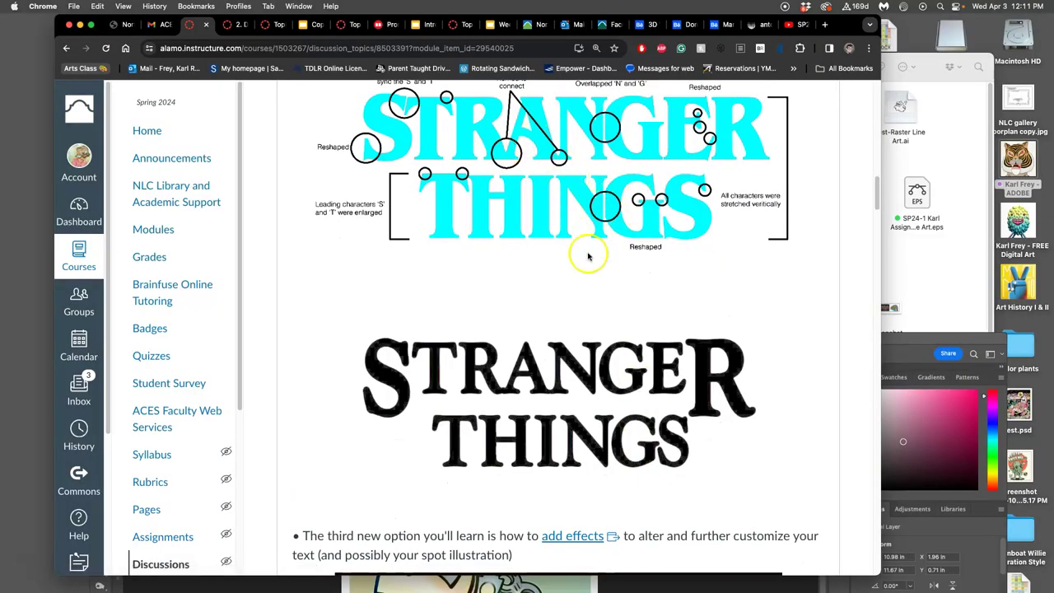
Scroll past the poster inspiration examples down to the first reply with the dragon illustration.
{"action": "scroll", "coordinate": [585, 255], "scroll_direction": "down", "scroll_amount": 10}
{"action": "scroll", "coordinate": [586, 280], "scroll_direction": "down", "scroll_amount": 20}
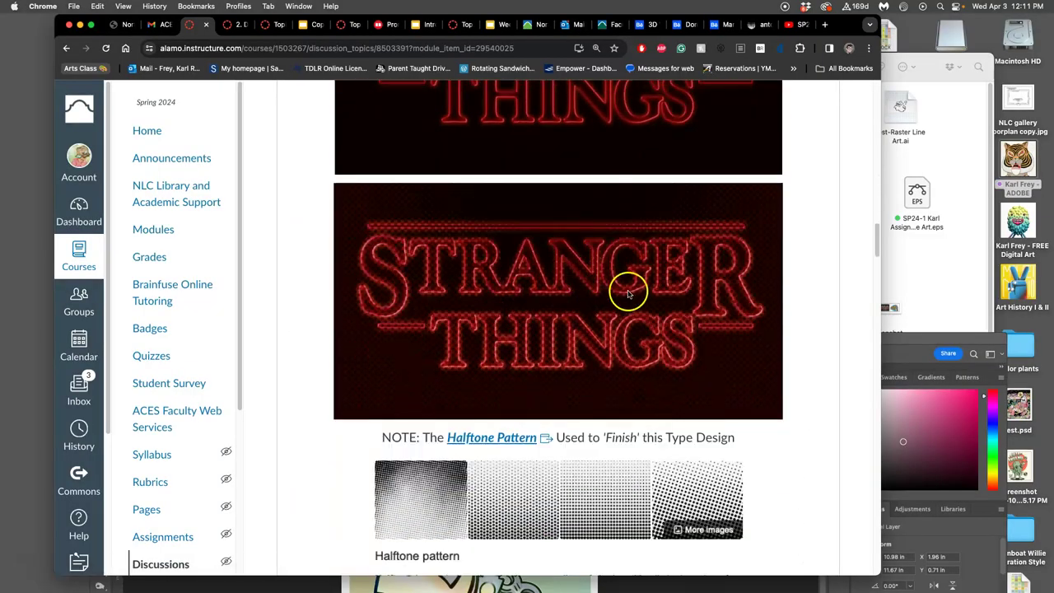
{"action": "scroll", "coordinate": [627, 292], "scroll_direction": "down", "scroll_amount": 7}
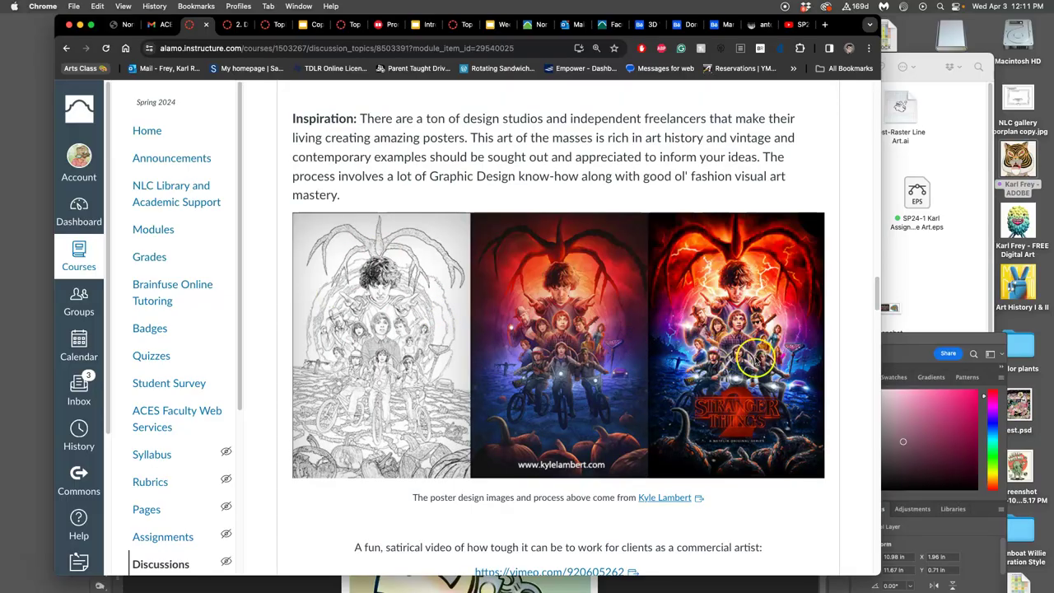
{"action": "scroll", "coordinate": [696, 428], "scroll_direction": "down", "scroll_amount": 13}
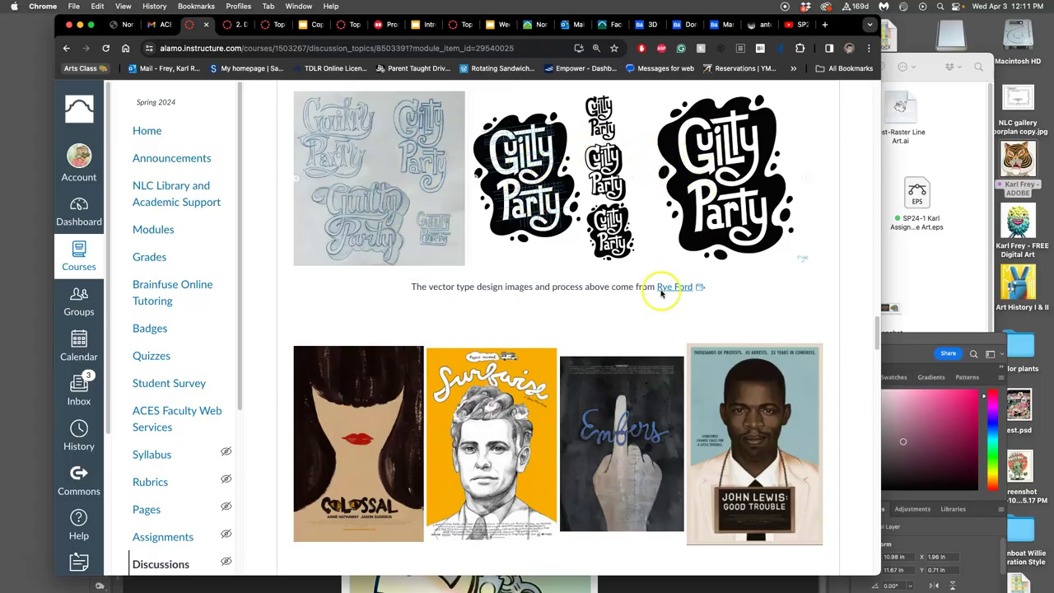
{"action": "scroll", "coordinate": [650, 346], "scroll_direction": "down", "scroll_amount": 5}
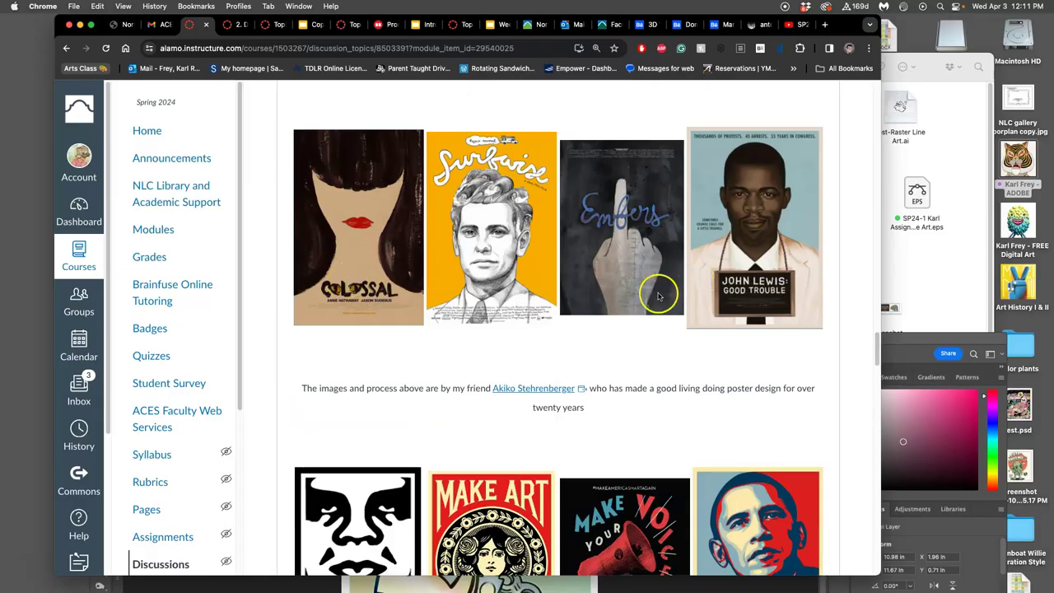
{"action": "scroll", "coordinate": [568, 345], "scroll_direction": "down", "scroll_amount": 8}
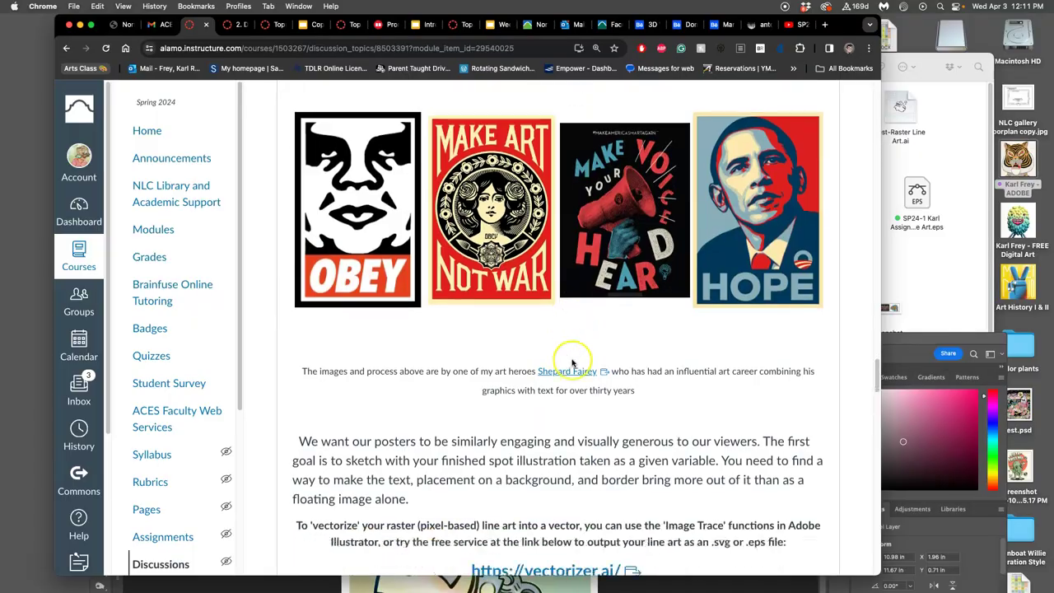
{"action": "scroll", "coordinate": [573, 362], "scroll_direction": "down", "scroll_amount": 20}
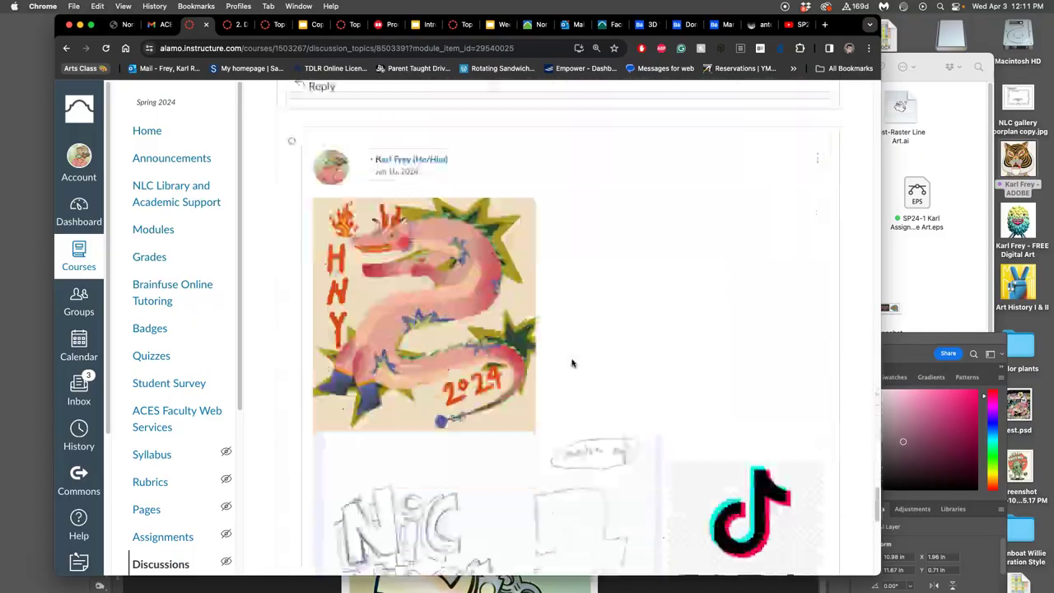
Bring the NIC NOC sketch and TikTok logo row into view, glancing at Photoshop briefly.
{"action": "scroll", "coordinate": [572, 362], "scroll_direction": "down", "scroll_amount": 5}
{"action": "scroll", "coordinate": [572, 360], "scroll_direction": "up", "scroll_amount": 3}
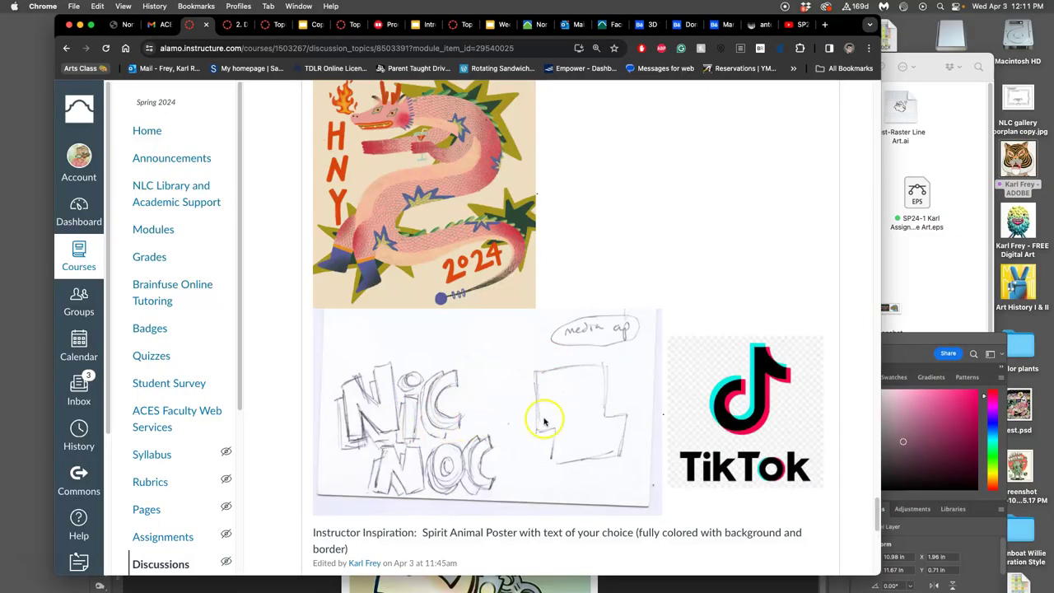
{"action": "left_click", "coordinate": [573, 583]}
{"action": "left_click", "coordinate": [782, 274]}
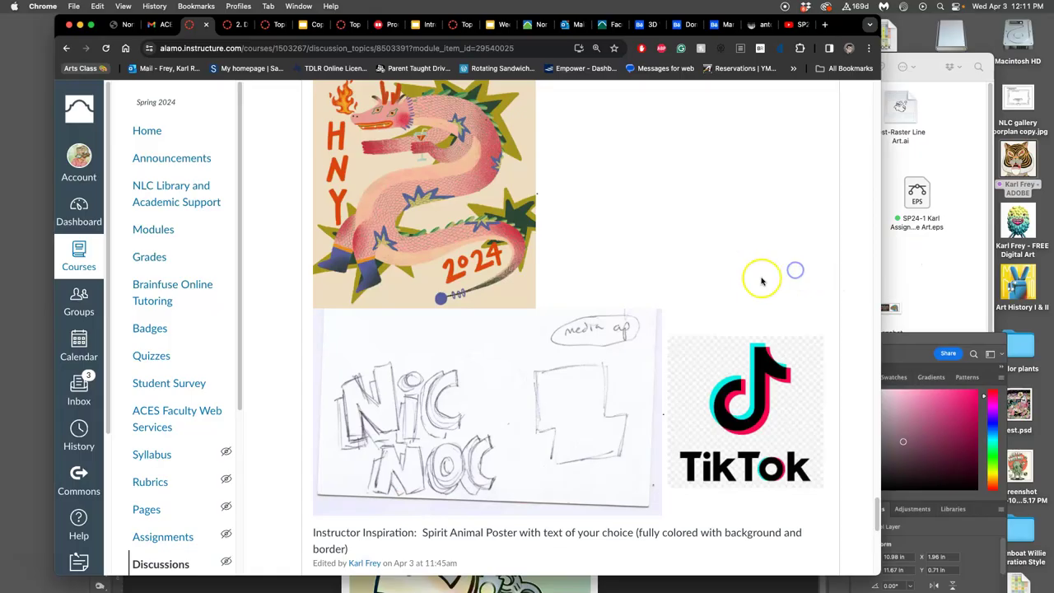
In Finder, go back a folder and open the Assignment #6 folder.
{"action": "left_click", "coordinate": [940, 265]}
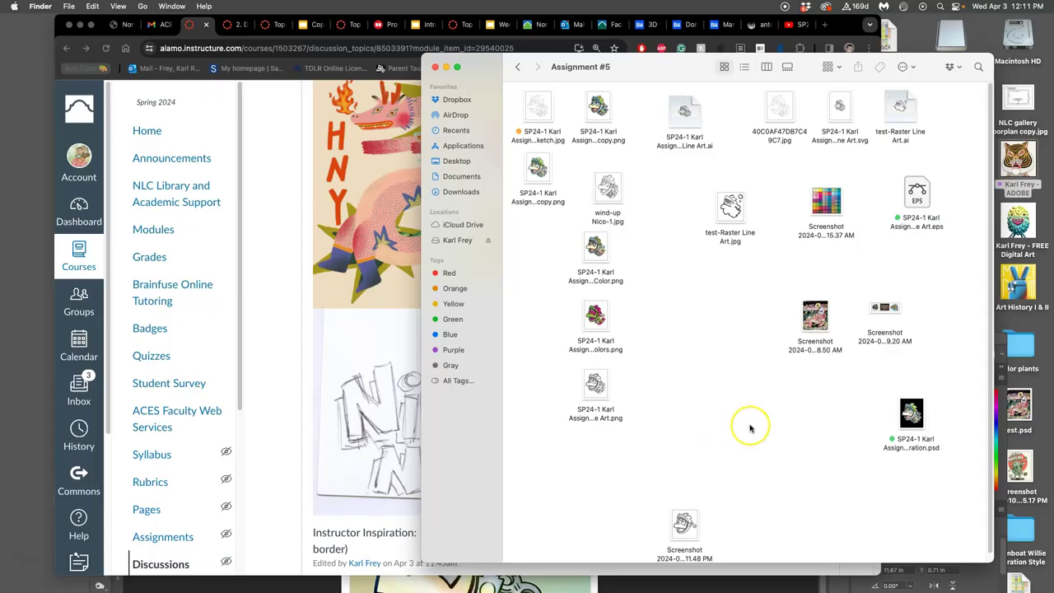
{"action": "scroll", "coordinate": [749, 428], "scroll_direction": "down", "scroll_amount": 1}
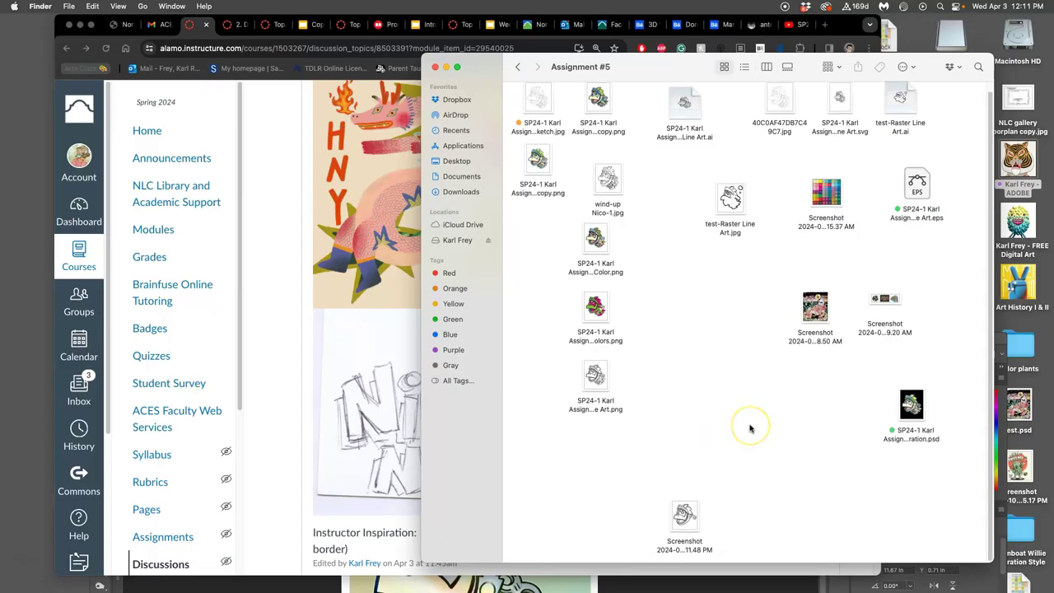
{"action": "left_click", "coordinate": [518, 67]}
{"action": "double_click", "coordinate": [735, 200]}
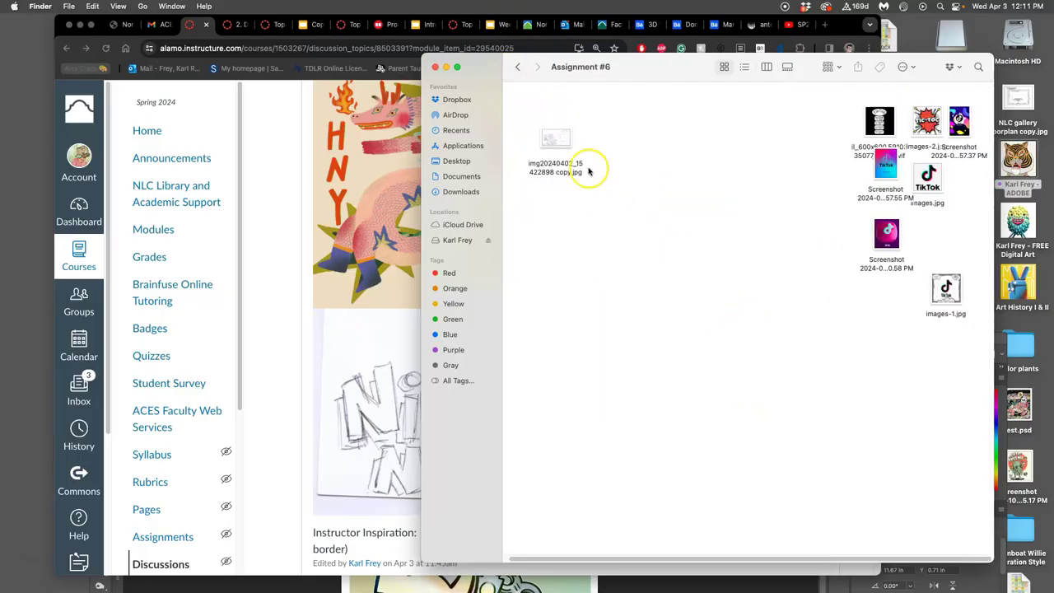
Drag the NIC NOC sketch photo into the poster, enlarge it to about 467.59% and tilt it about 8.6°.
{"action": "left_click", "coordinate": [447, 578]}
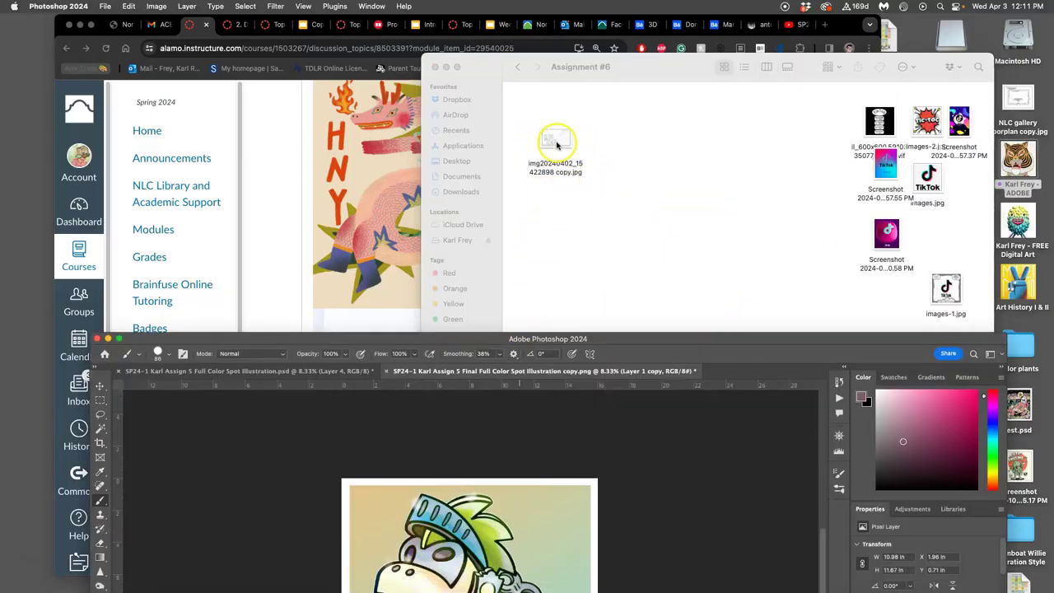
{"action": "left_click_drag", "start_coordinate": [556, 144], "coordinate": [511, 479]}
{"action": "left_click_drag", "start_coordinate": [574, 339], "coordinate": [556, 42]}
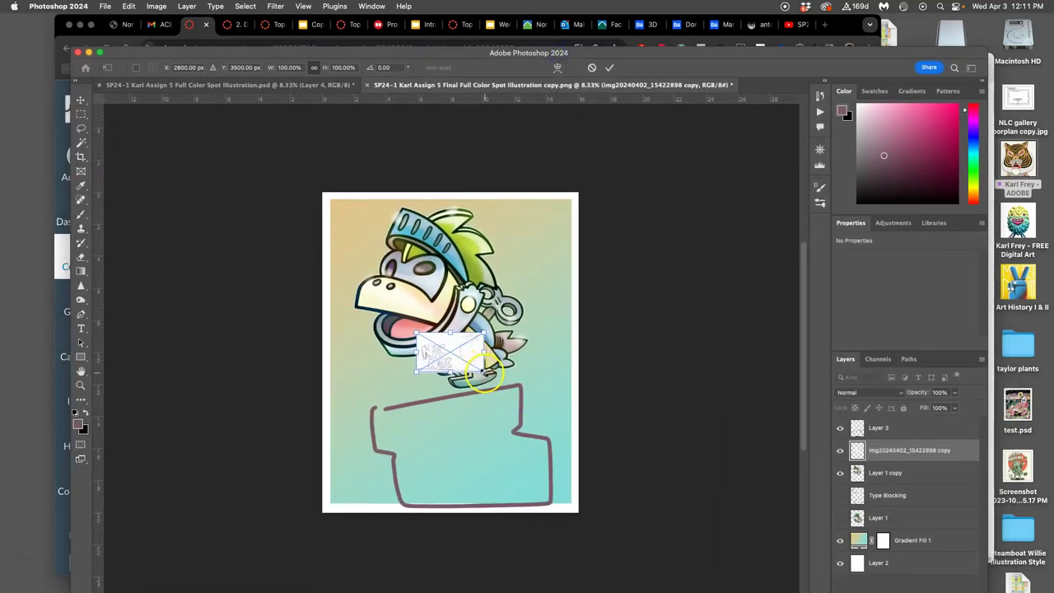
{"action": "left_click_drag", "start_coordinate": [485, 372], "coordinate": [553, 469]}
{"action": "left_click_drag", "start_coordinate": [630, 336], "coordinate": [652, 278]}
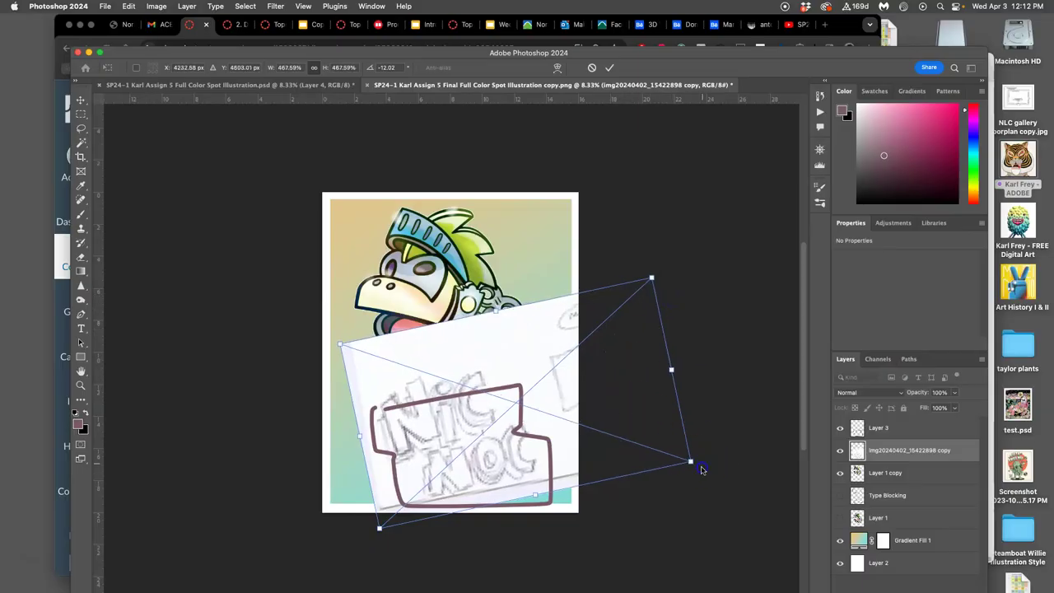
{"action": "left_click_drag", "start_coordinate": [700, 469], "coordinate": [619, 476]}
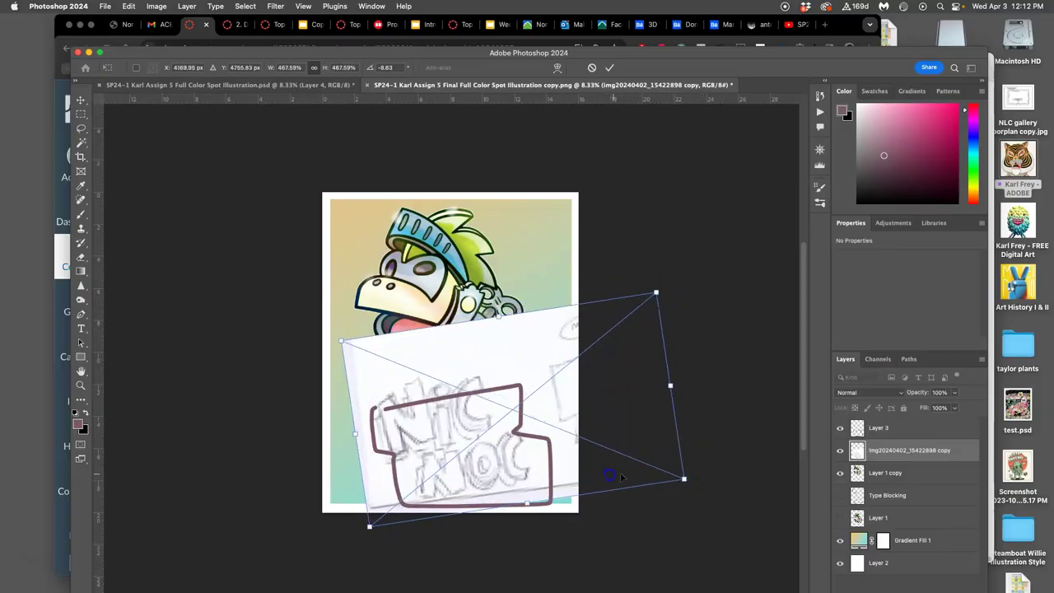
Commit the sketch, blend it with Multiply, hide the maroon Layer 3 outline, and lasso the NIC lettering.
{"action": "key", "text": "Return"}
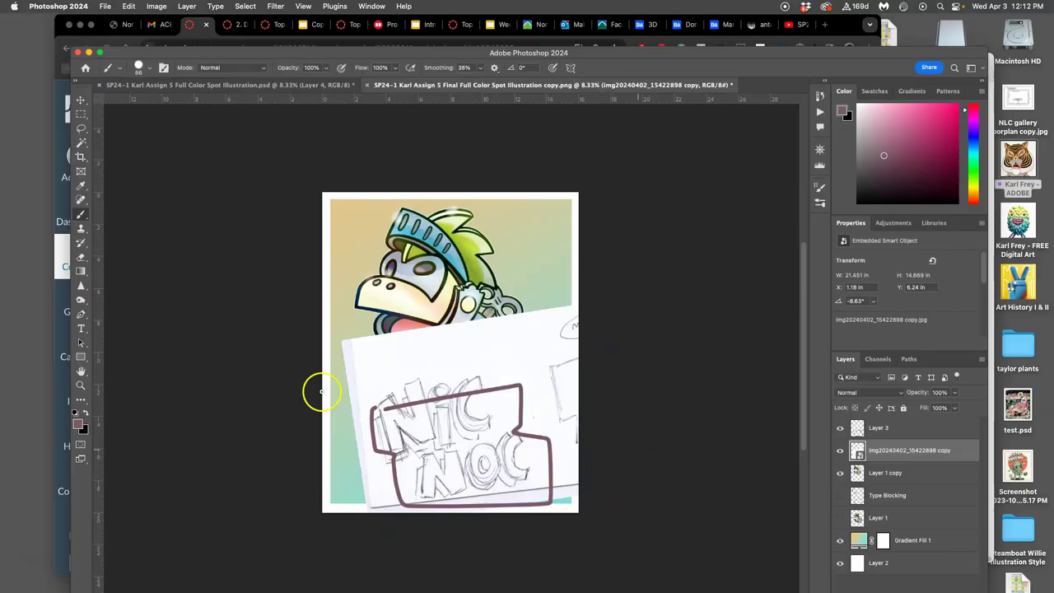
{"action": "left_click", "coordinate": [82, 124]}
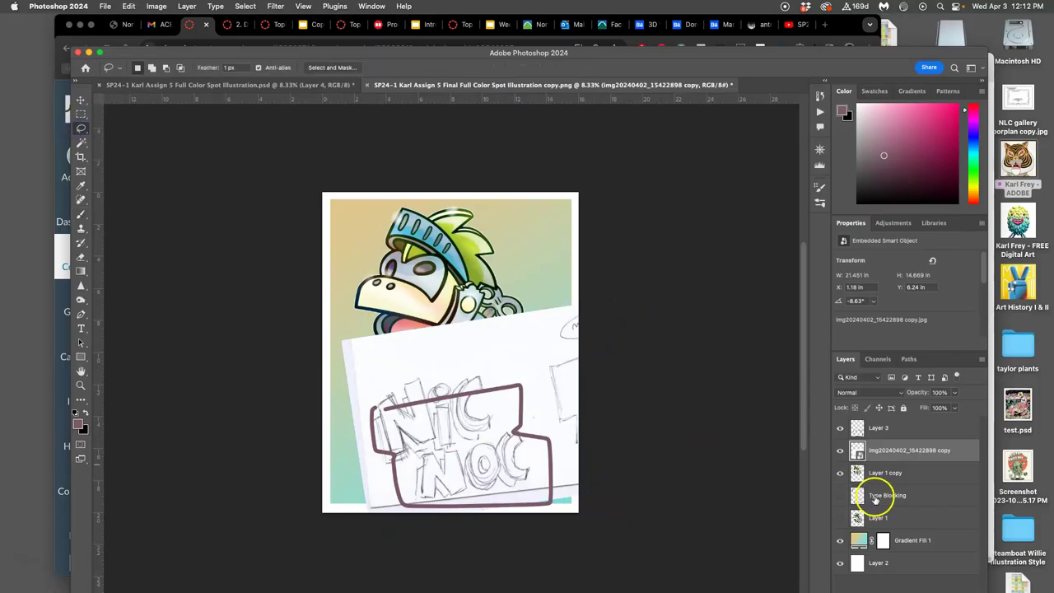
{"action": "left_click", "coordinate": [863, 394]}
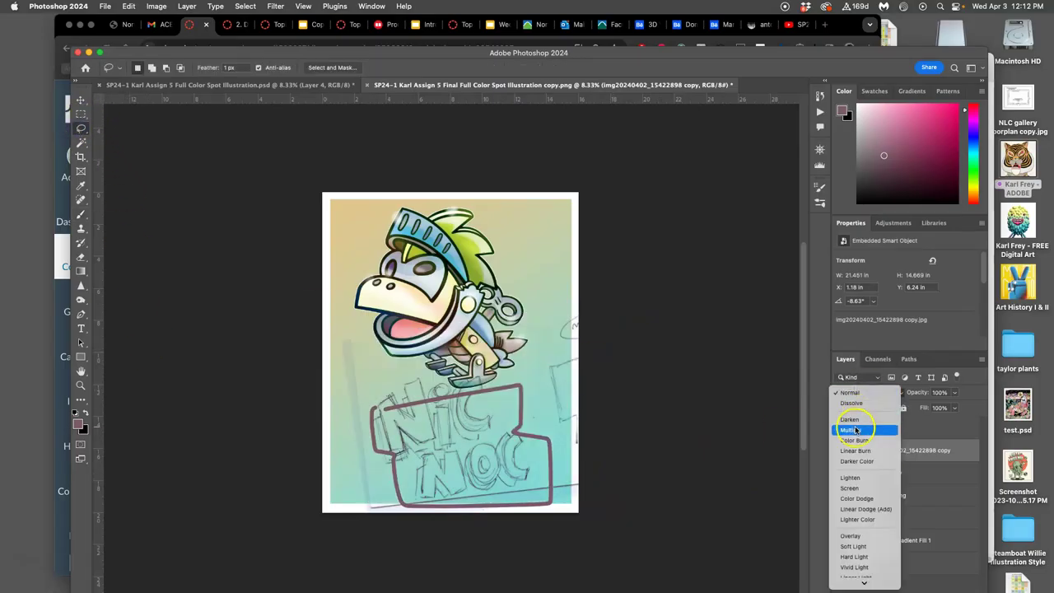
{"action": "left_click", "coordinate": [852, 427]}
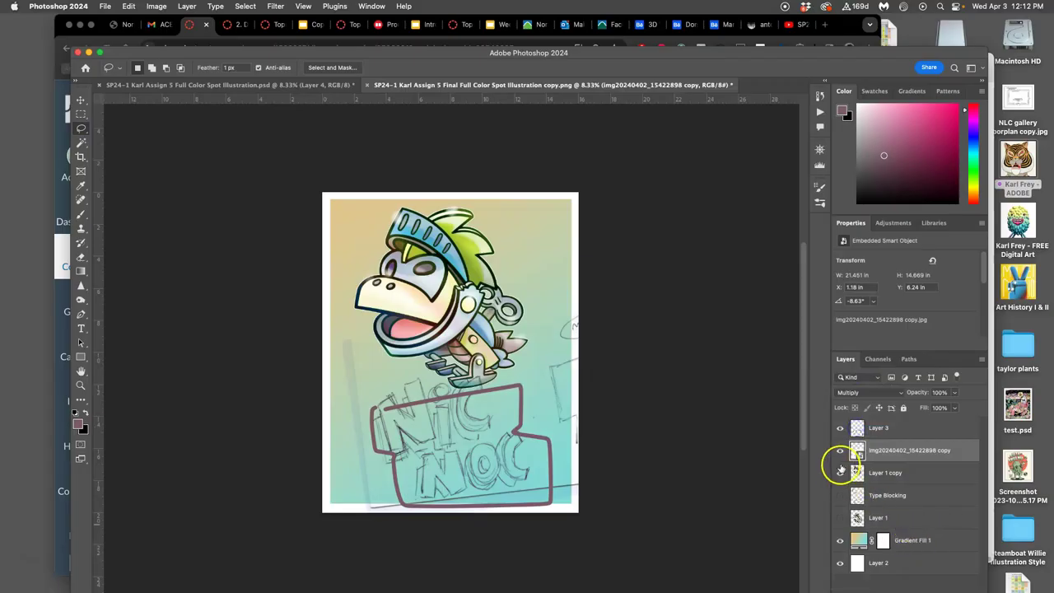
{"action": "left_click", "coordinate": [839, 428]}
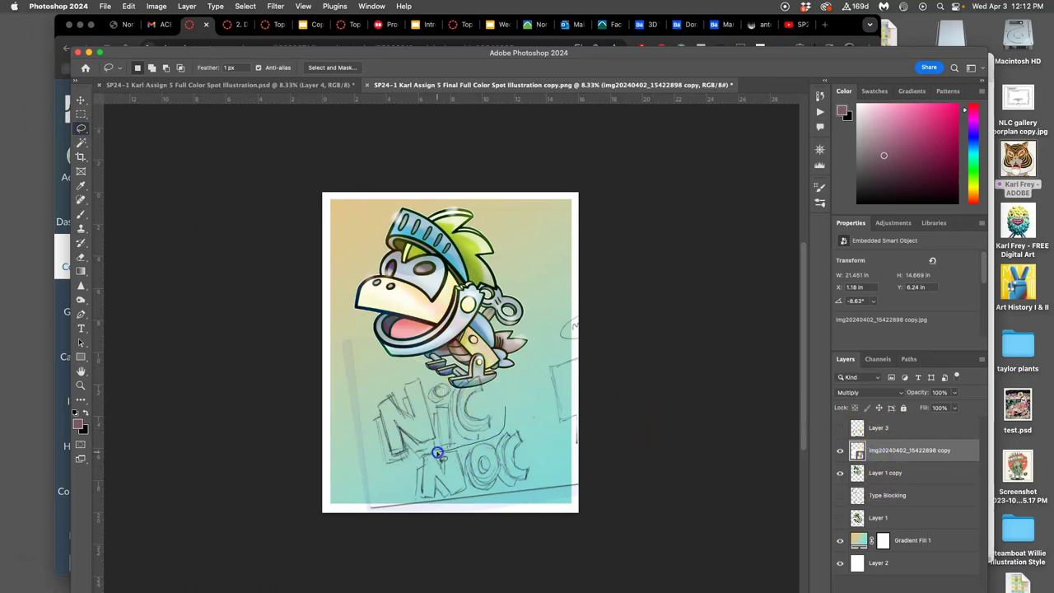
{"action": "mouse_move", "coordinate": [400, 367]}
{"action": "left_mouse_down"}
{"action": "mouse_move", "coordinate": [501, 392]}
{"action": "mouse_move", "coordinate": [510, 414]}
{"action": "left_mouse_up"}
Copy the NIC lettering to a new layer and move it up into place.
{"action": "key", "text": "super+j"}
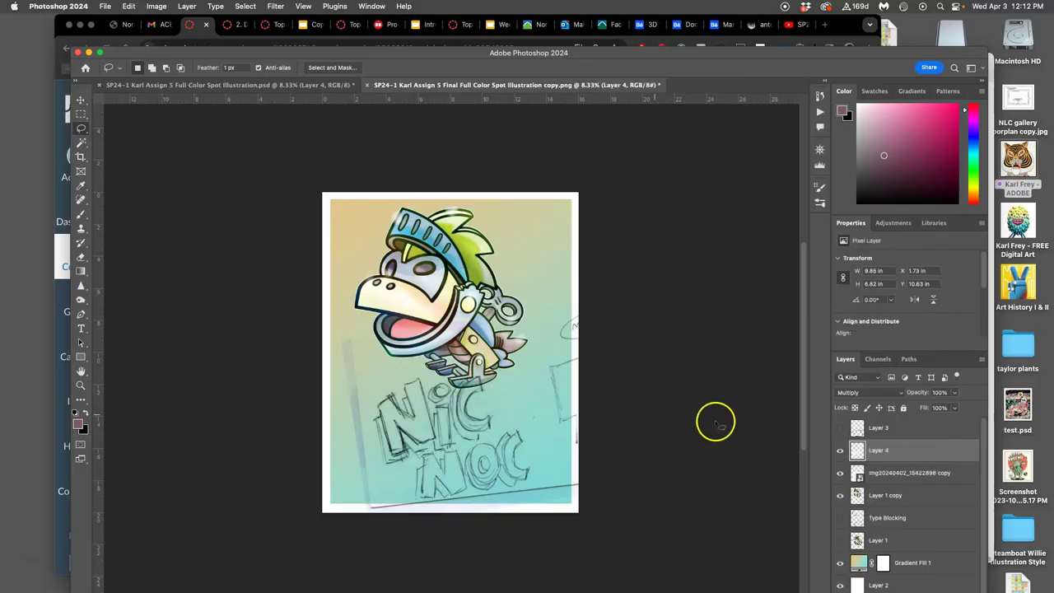
{"action": "left_click", "coordinate": [81, 100]}
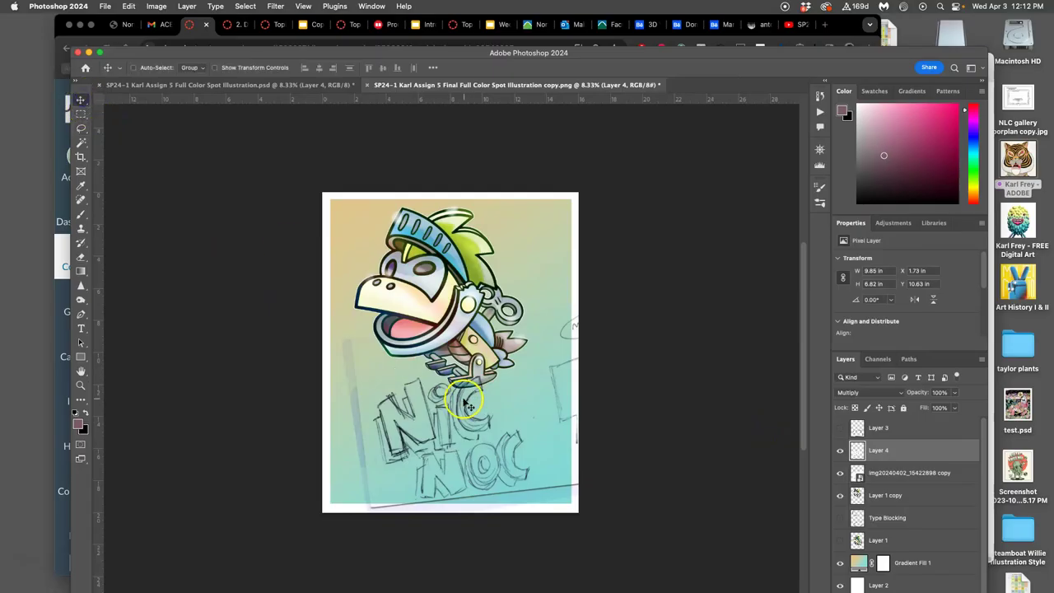
{"action": "left_click_drag", "start_coordinate": [467, 394], "coordinate": [471, 237]}
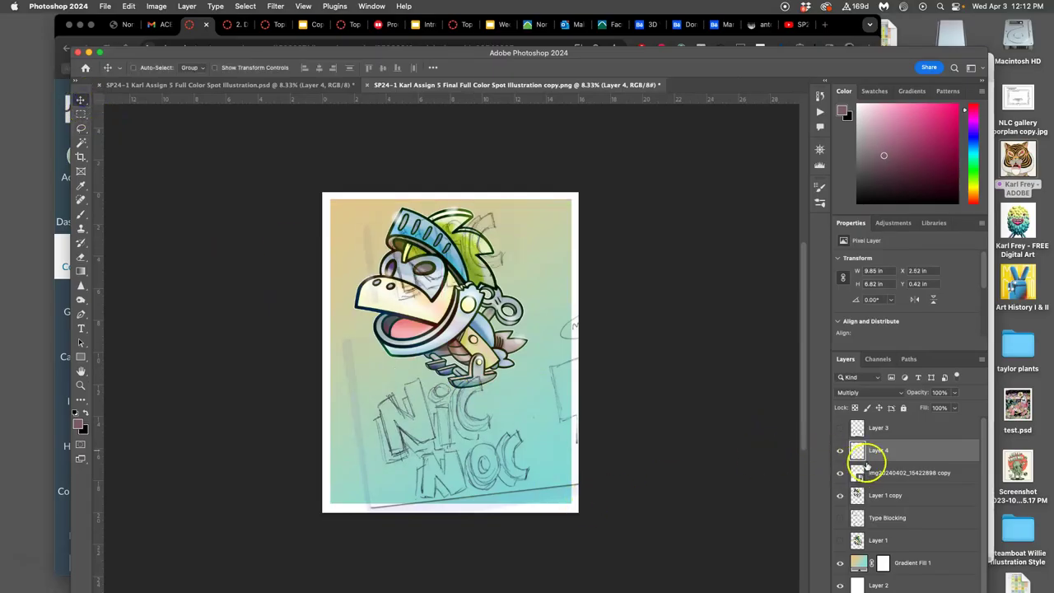
Lasso the NOC lettering on the sketch layer and copy it to new Layer 5.
{"action": "left_click", "coordinate": [866, 474]}
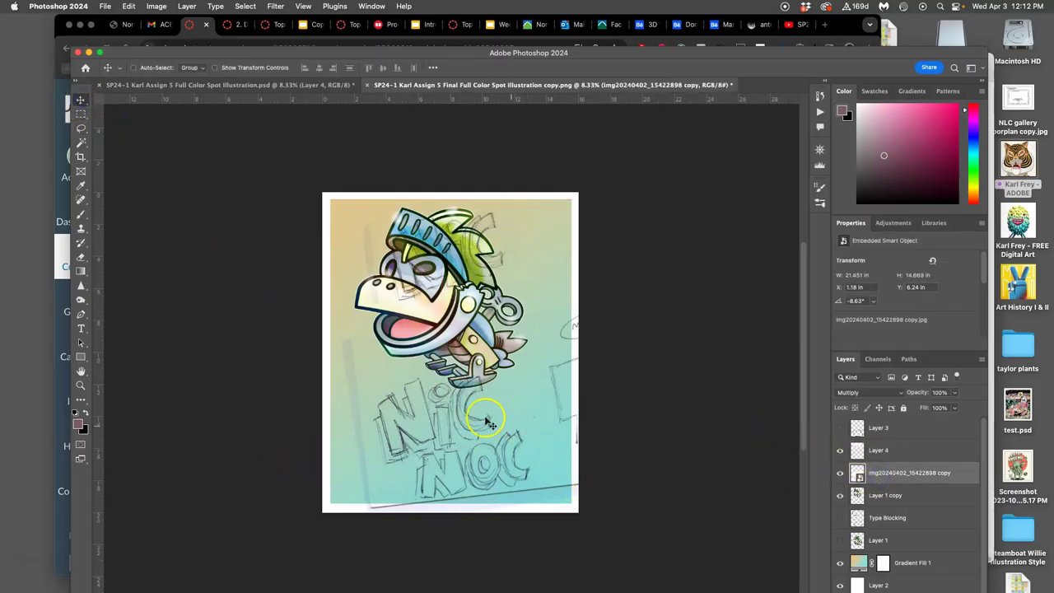
{"action": "left_click", "coordinate": [81, 128]}
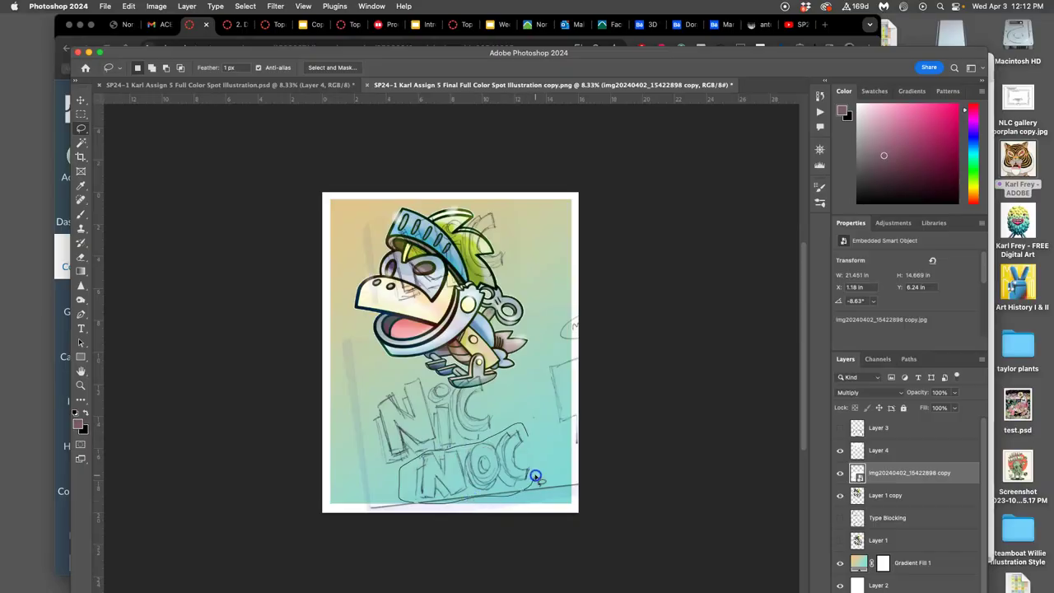
{"action": "mouse_move", "coordinate": [535, 475]}
{"action": "left_mouse_down"}
{"action": "mouse_move", "coordinate": [531, 449]}
{"action": "mouse_move", "coordinate": [522, 480]}
{"action": "left_mouse_up"}
{"action": "key", "text": "super+j"}
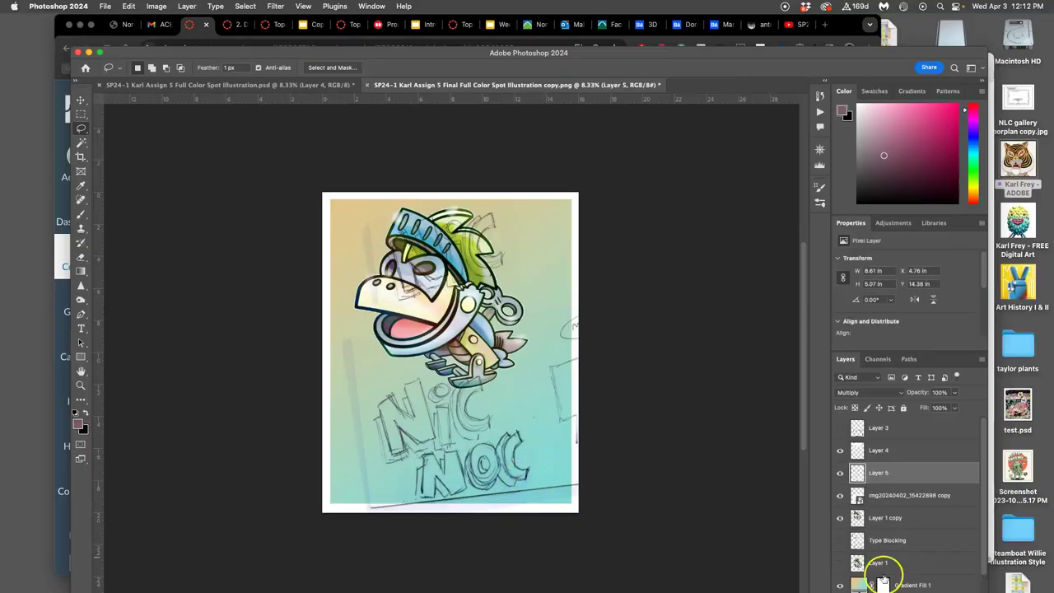
Hide the sketch and character layers and show the Type Blocking boxes.
{"action": "left_click", "coordinate": [840, 495]}
{"action": "left_click", "coordinate": [838, 517]}
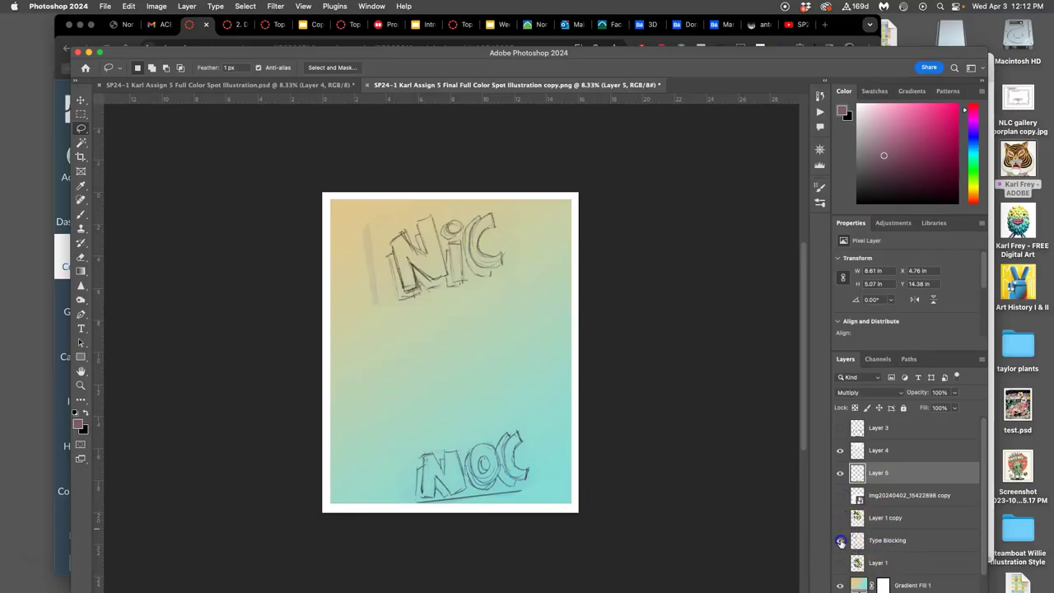
{"action": "left_click", "coordinate": [840, 540]}
Nudge Layer 5's lettering up and left, toggling Layer 1's character illustration on and off to compare.
{"action": "left_click", "coordinate": [885, 540]}
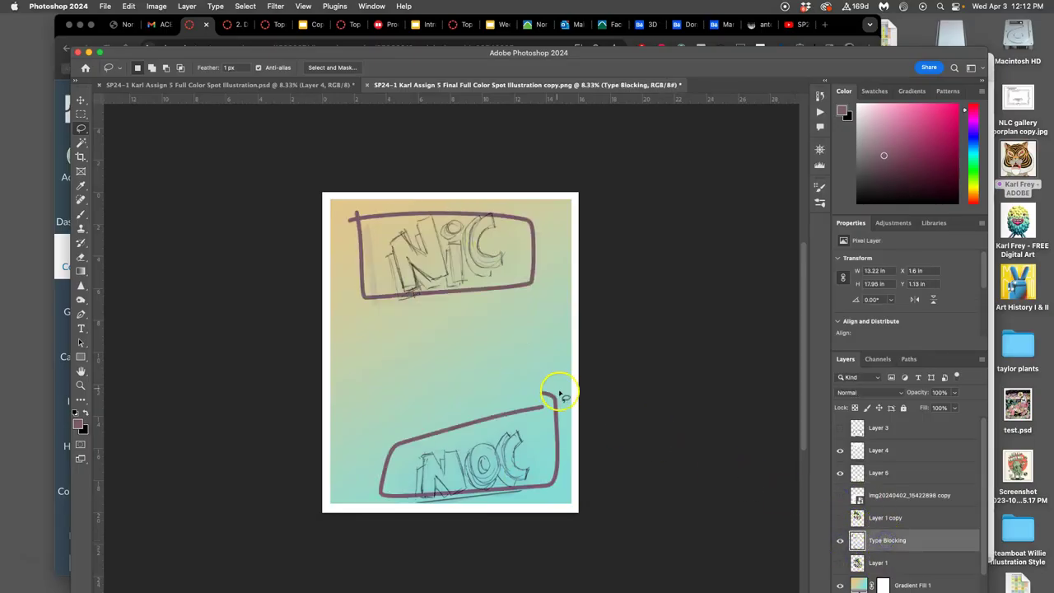
{"action": "left_click", "coordinate": [908, 473]}
{"action": "left_click", "coordinate": [81, 98]}
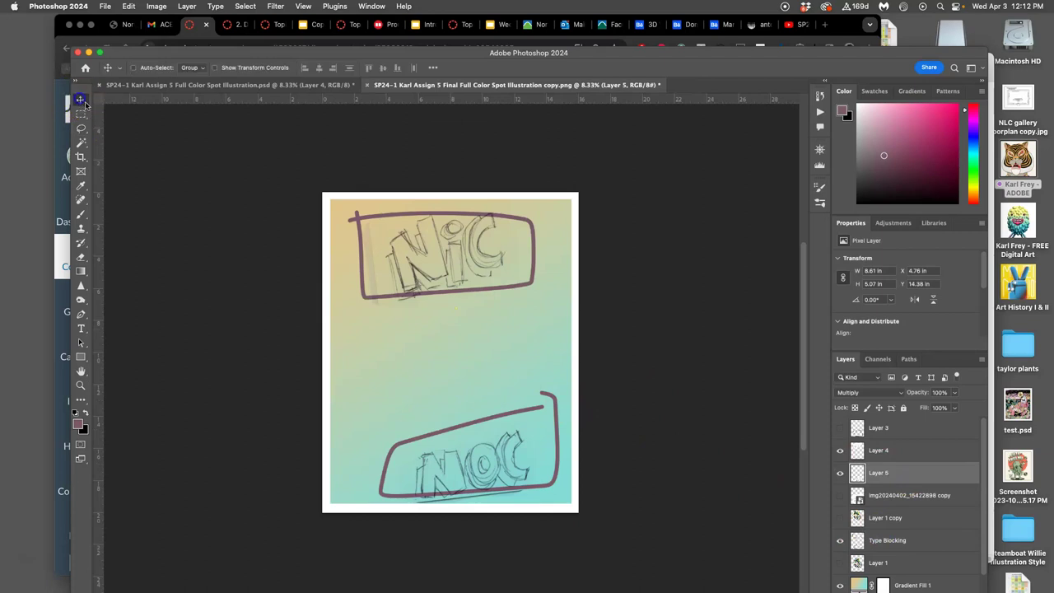
{"action": "left_click", "coordinate": [840, 472]}
{"action": "left_click", "coordinate": [840, 473]}
{"action": "left_click_drag", "start_coordinate": [515, 472], "coordinate": [511, 463]}
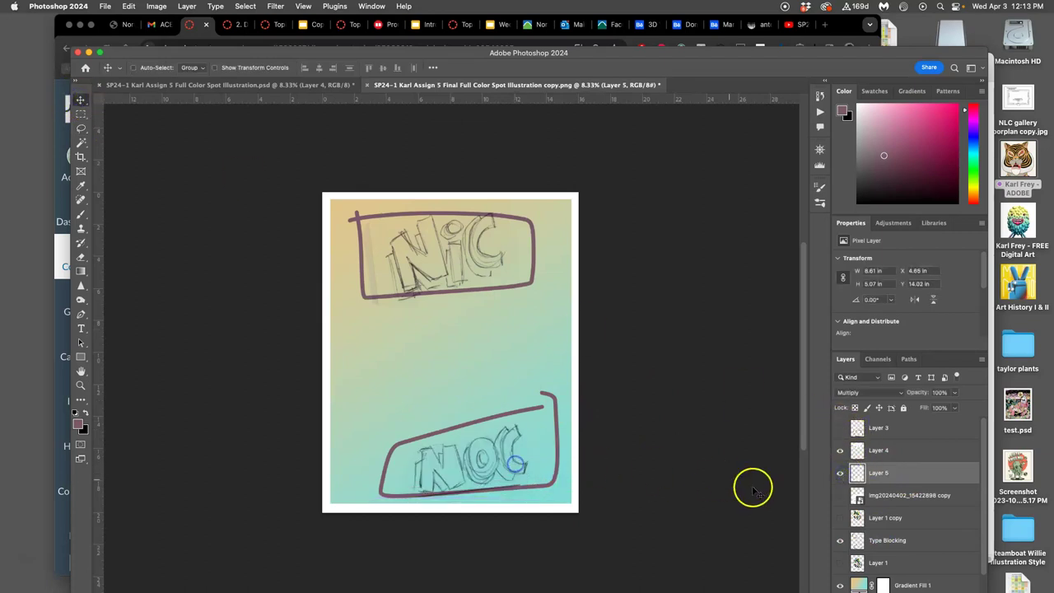
{"action": "left_click", "coordinate": [839, 562]}
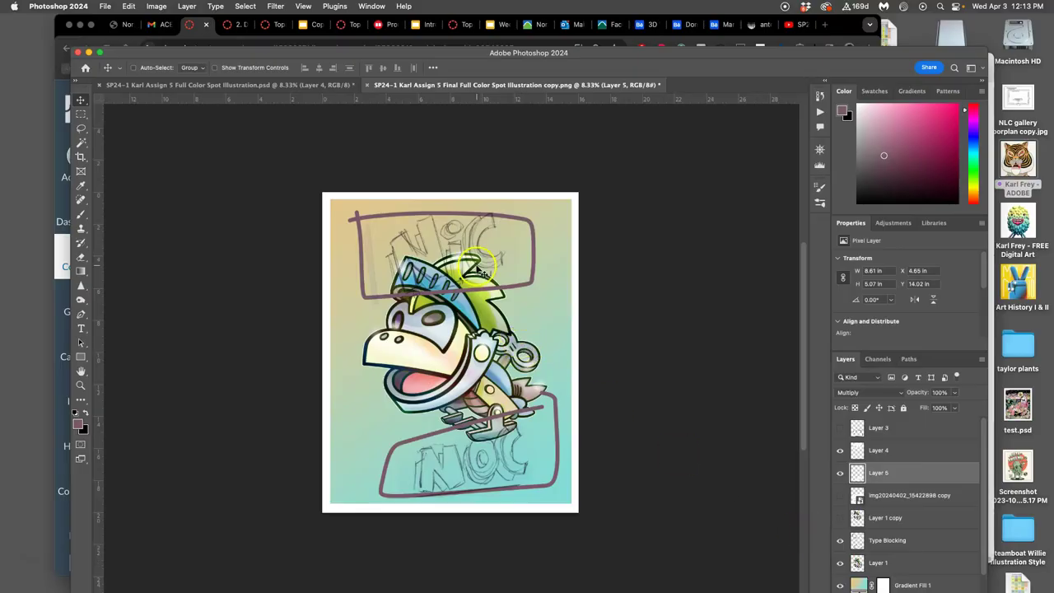
{"action": "left_click", "coordinate": [840, 563]}
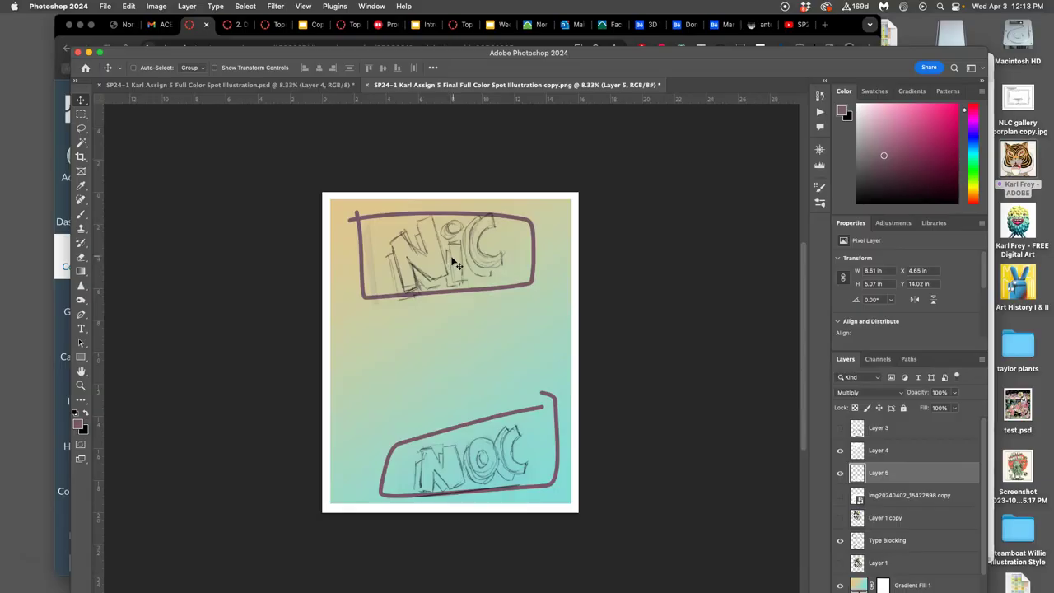
Review the course outline, Individual Presentation Posts and assignment discussion tabs, scrolling through the assignment page.
{"action": "left_click", "coordinate": [239, 26]}
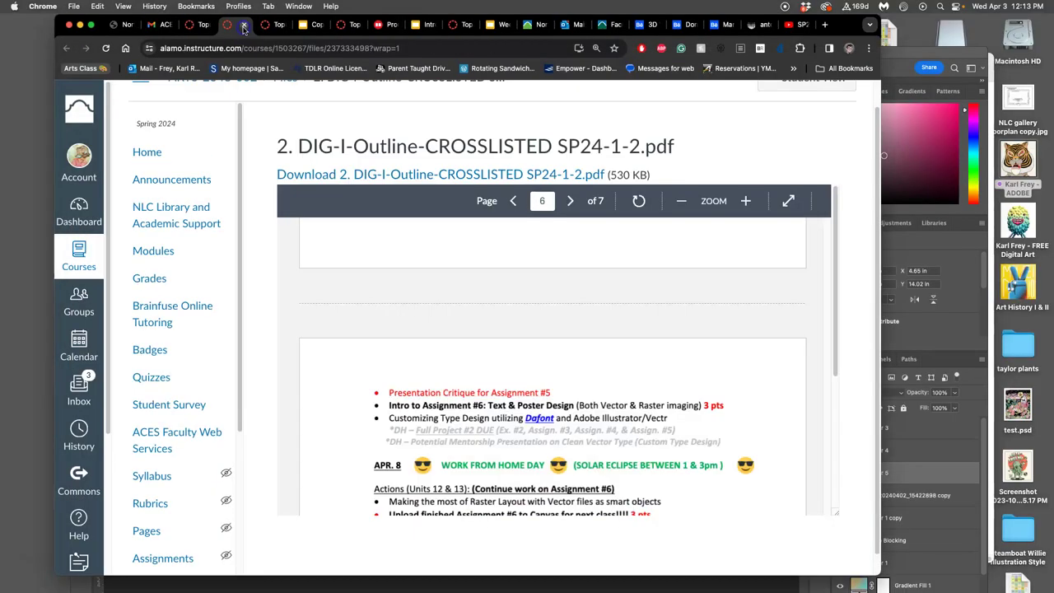
{"action": "left_click", "coordinate": [284, 25]}
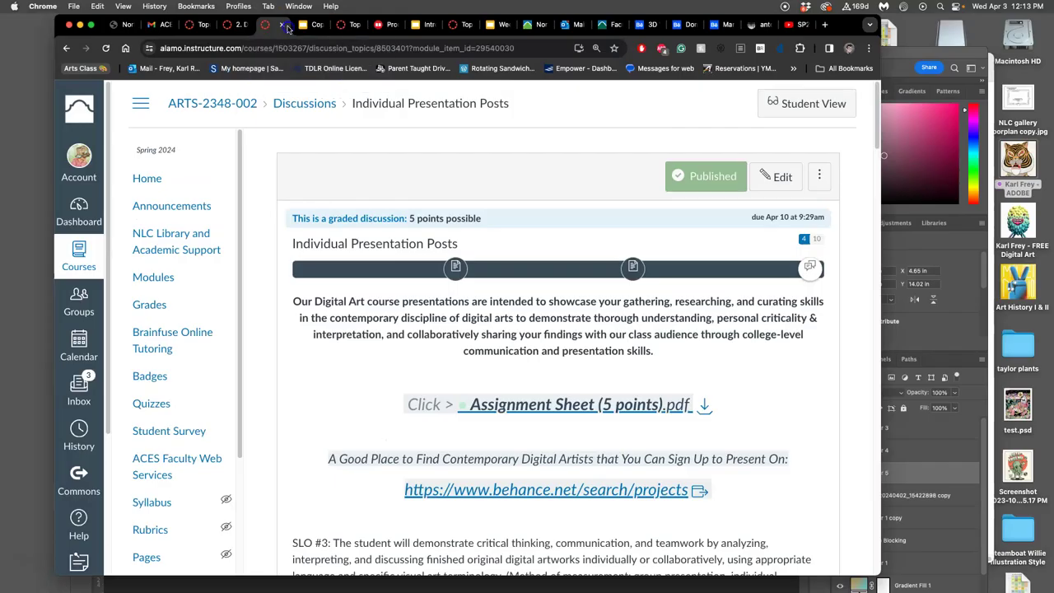
{"action": "left_click", "coordinate": [350, 25]}
{"action": "scroll", "coordinate": [494, 206], "scroll_direction": "up", "scroll_amount": 6}
{"action": "scroll", "coordinate": [539, 237], "scroll_direction": "up", "scroll_amount": 15}
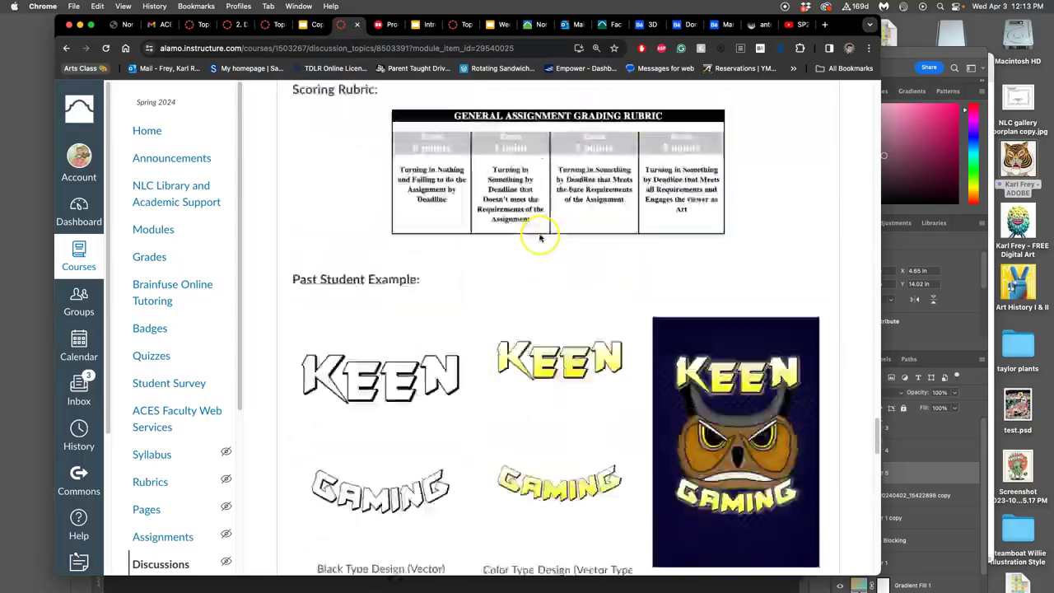
{"action": "scroll", "coordinate": [529, 230], "scroll_direction": "down", "scroll_amount": 12}
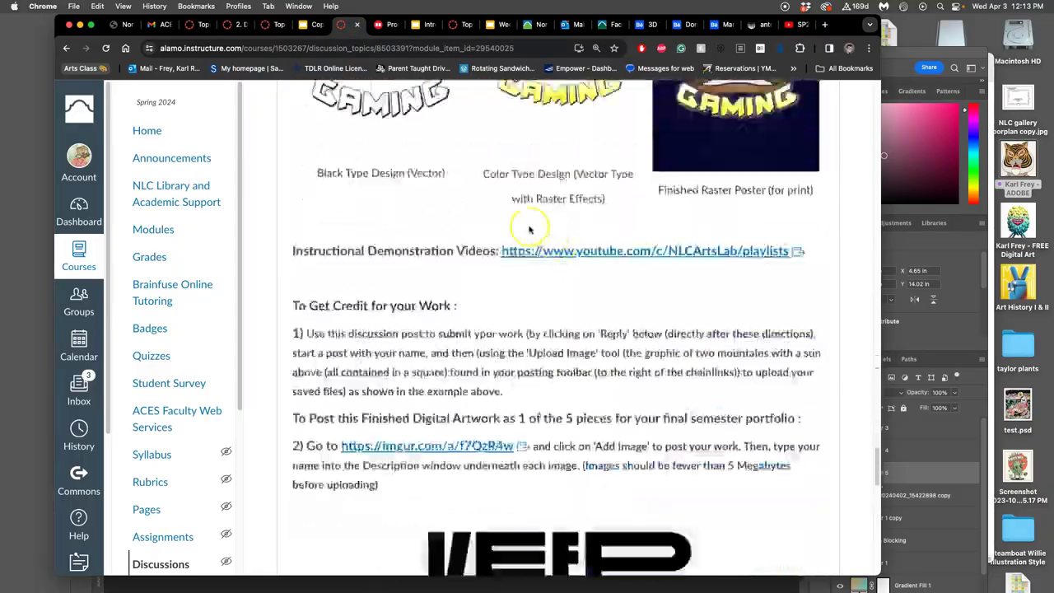
{"action": "left_click", "coordinate": [281, 26]}
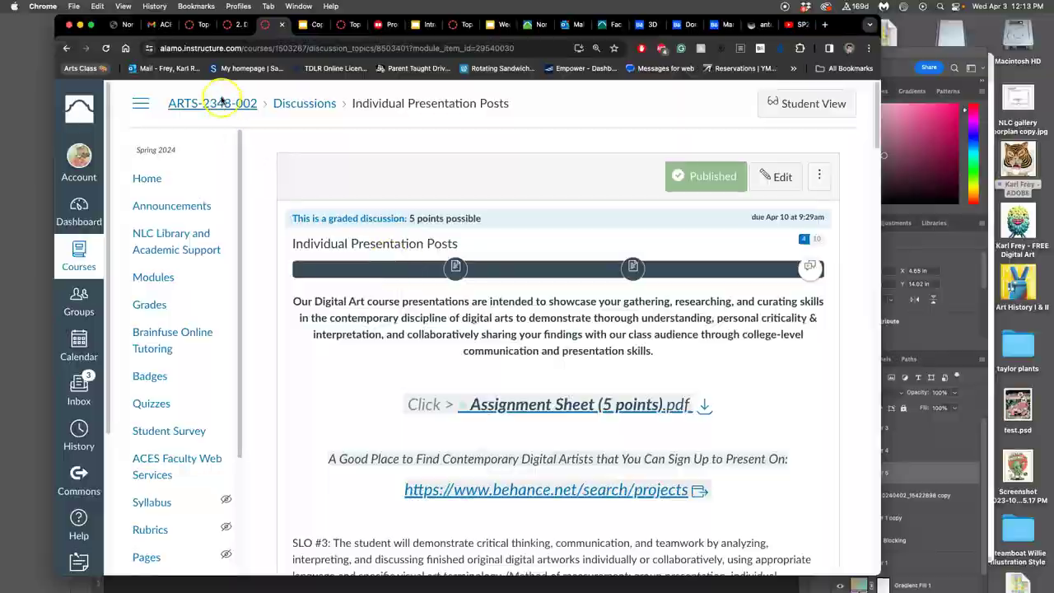
{"action": "left_click", "coordinate": [235, 25]}
{"action": "left_click", "coordinate": [196, 26]}
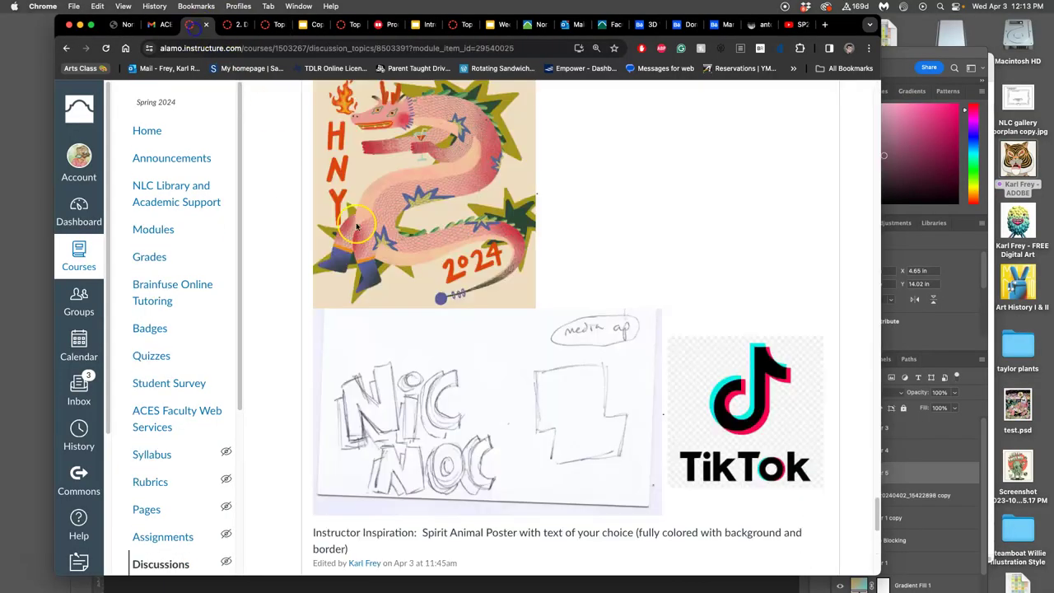
{"action": "scroll", "coordinate": [533, 379], "scroll_direction": "up", "scroll_amount": 5}
{"action": "scroll", "coordinate": [535, 375], "scroll_direction": "up", "scroll_amount": 10}
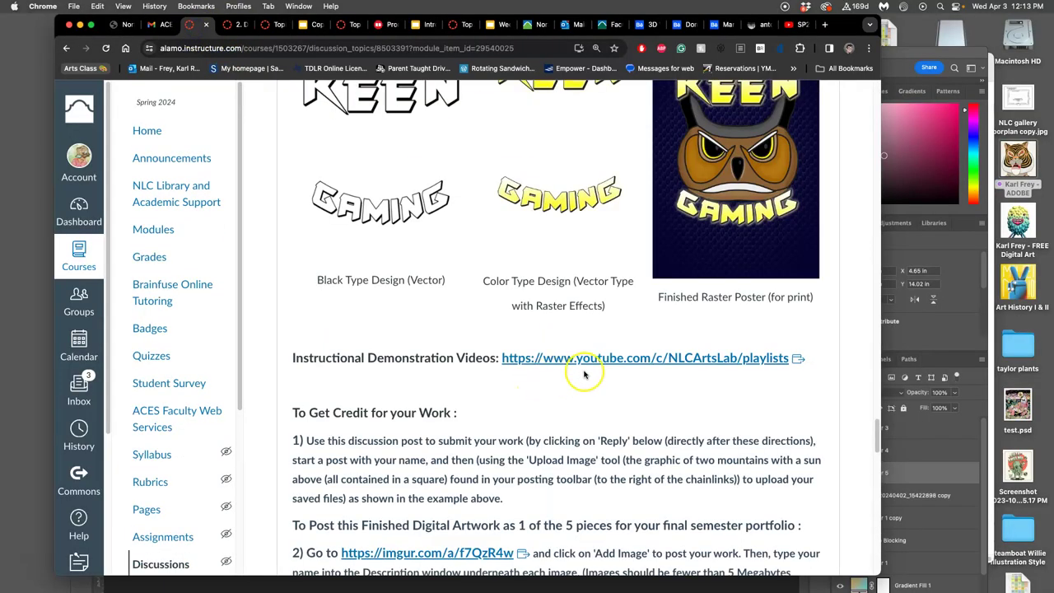
{"action": "scroll", "coordinate": [583, 374], "scroll_direction": "down", "scroll_amount": 2}
{"action": "scroll", "coordinate": [583, 375], "scroll_direction": "down", "scroll_amount": 3}
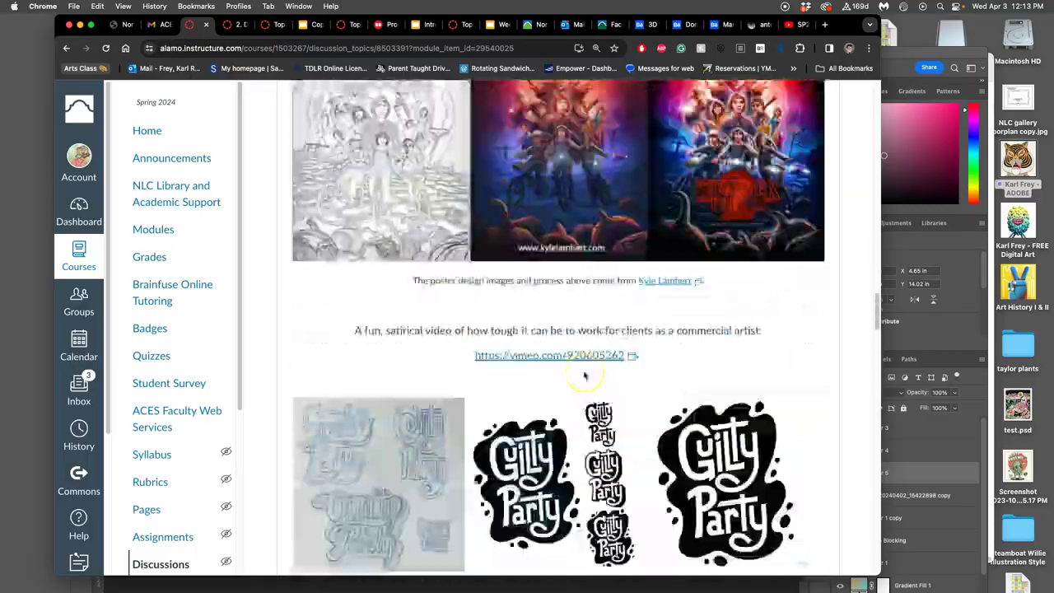
{"action": "scroll", "coordinate": [586, 376], "scroll_direction": "up", "scroll_amount": 10}
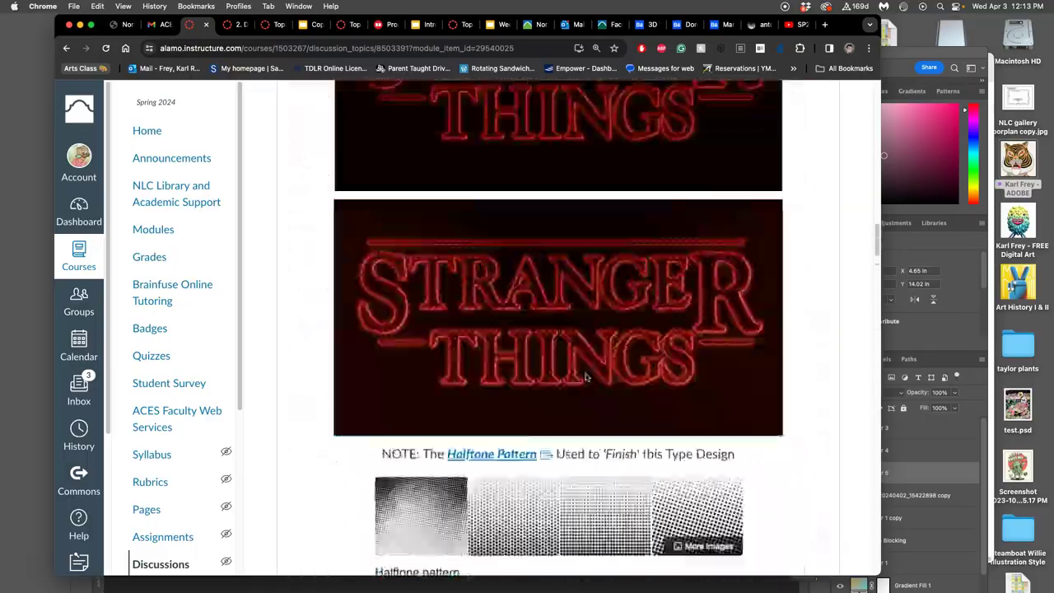
{"action": "scroll", "coordinate": [585, 377], "scroll_direction": "up", "scroll_amount": 10}
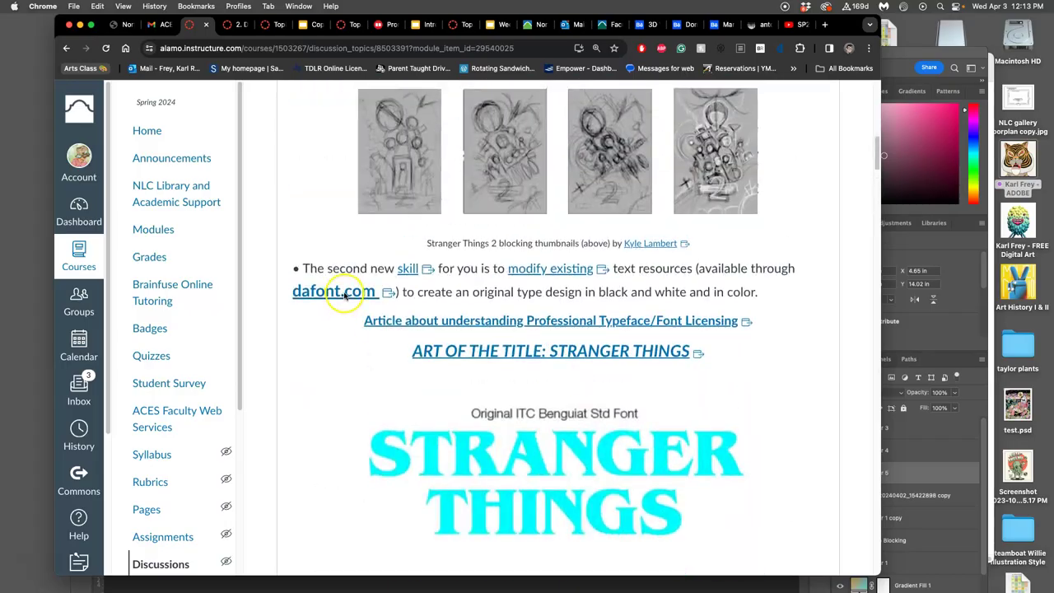
Open the dafont.com resource link in a new tab and switch to it.
{"action": "right_click", "coordinate": [348, 292]}
{"action": "left_click", "coordinate": [368, 299]}
{"action": "left_click", "coordinate": [224, 25]}
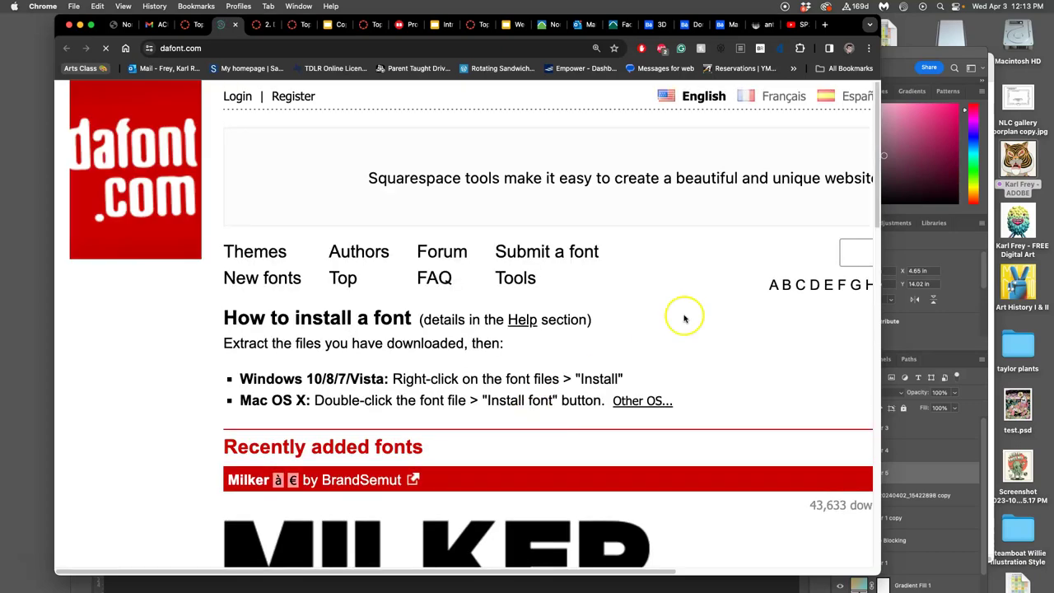
Search DaFont for 'Tik Tok' (0 fonts found), then return to the Canvas Assignment #6 page.
{"action": "scroll", "coordinate": [782, 263], "scroll_direction": "up", "scroll_amount": 3}
{"action": "left_click", "coordinate": [745, 255]}
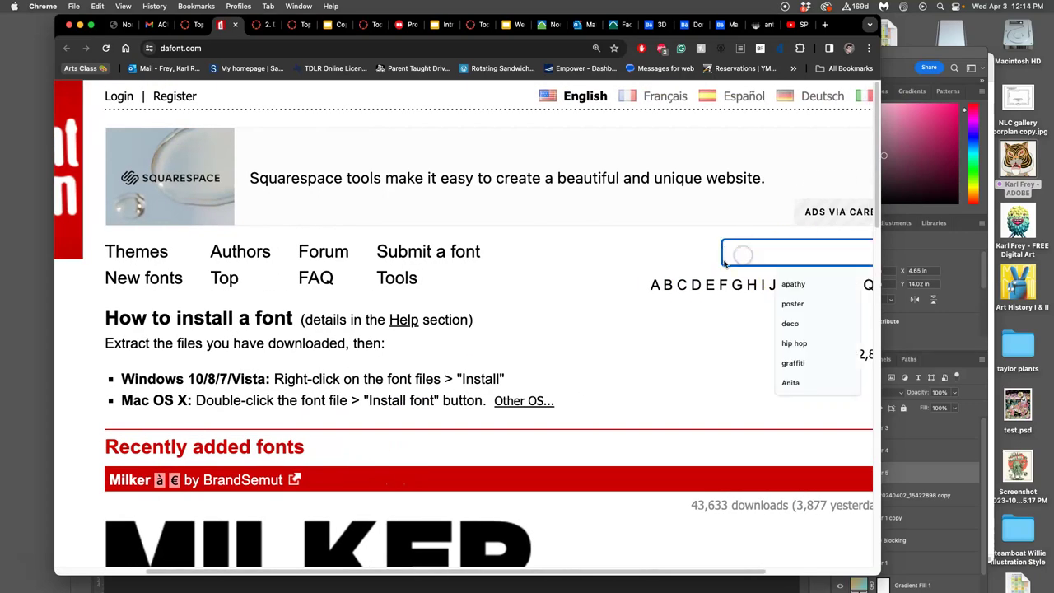
{"action": "type", "text": "Tik T"}
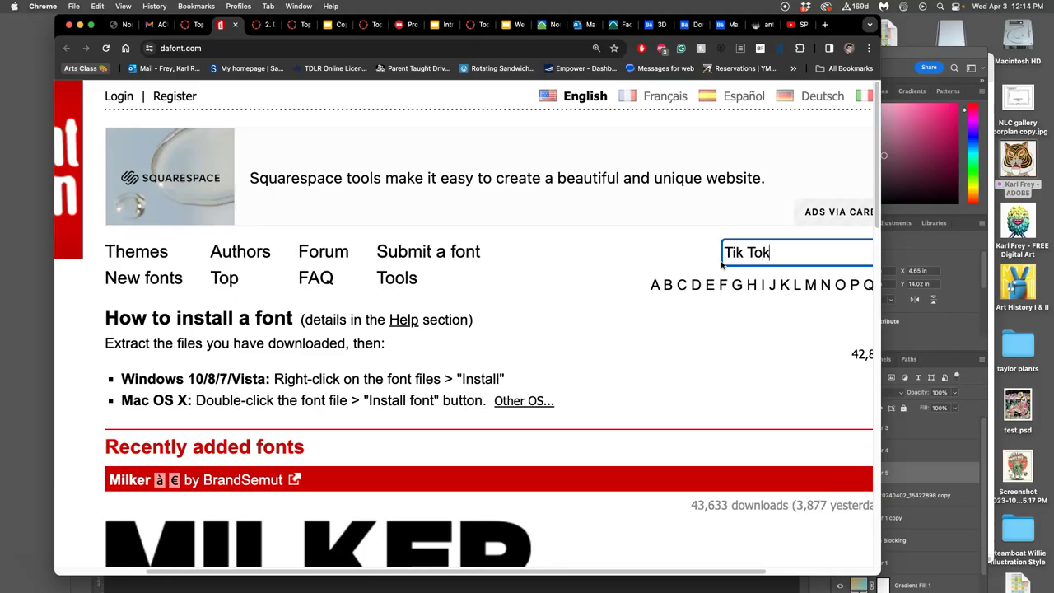
{"action": "scroll", "coordinate": [683, 362], "scroll_direction": "down", "scroll_amount": 1}
{"action": "scroll", "coordinate": [673, 375], "scroll_direction": "up", "scroll_amount": 3}
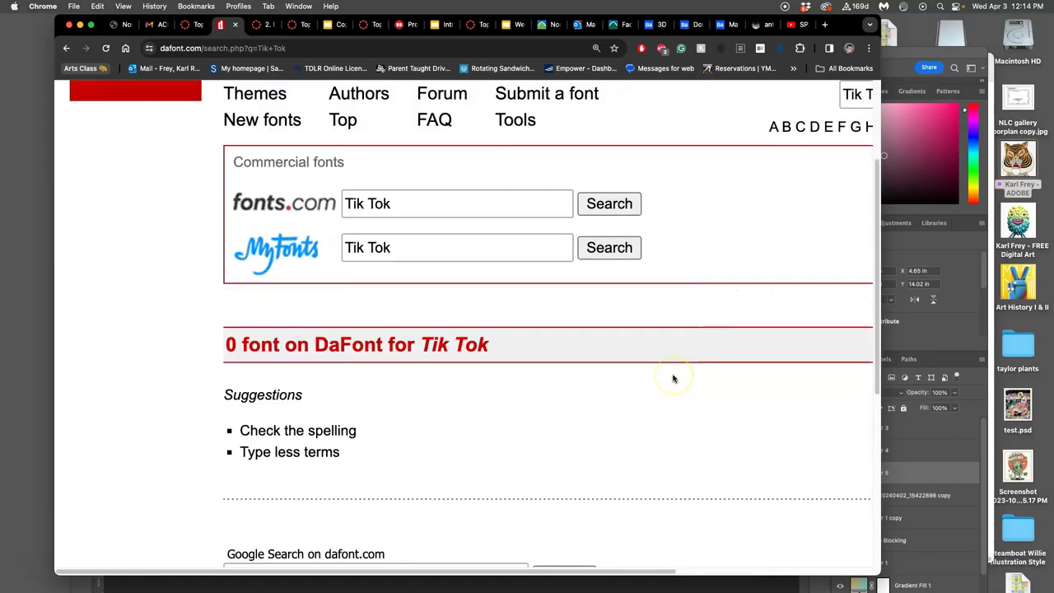
{"action": "scroll", "coordinate": [672, 377], "scroll_direction": "up", "scroll_amount": 2}
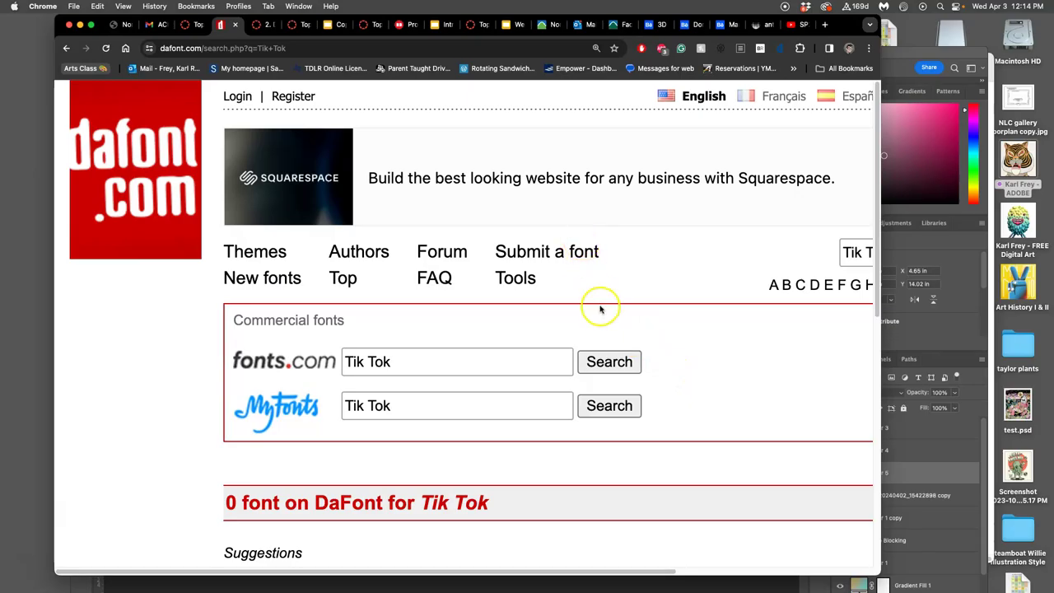
{"action": "scroll", "coordinate": [571, 295], "scroll_direction": "right", "scroll_amount": 2}
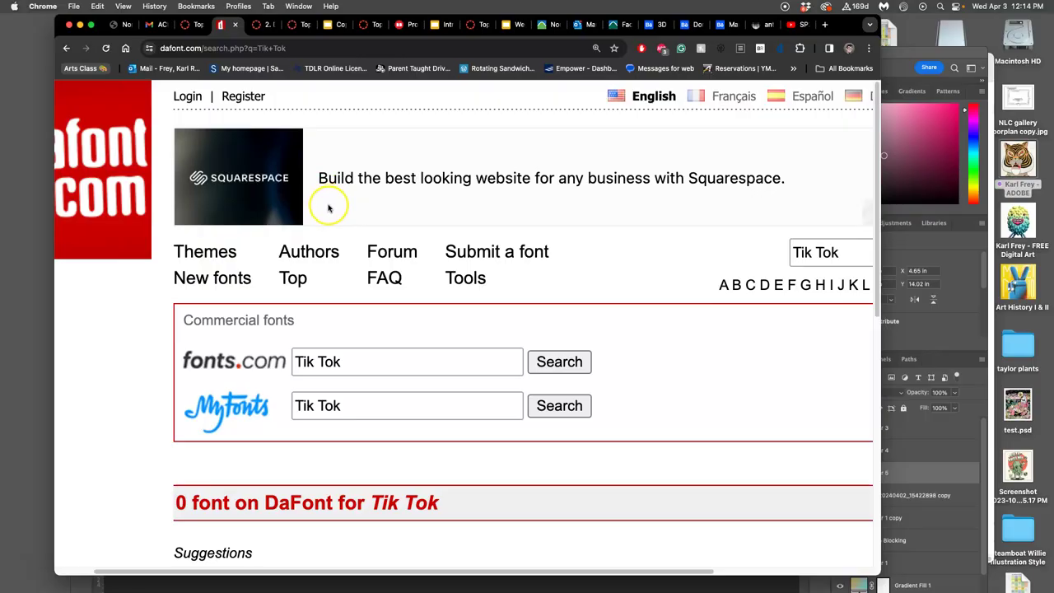
{"action": "left_click", "coordinate": [197, 24]}
{"action": "scroll", "coordinate": [498, 399], "scroll_direction": "up", "scroll_amount": 10}
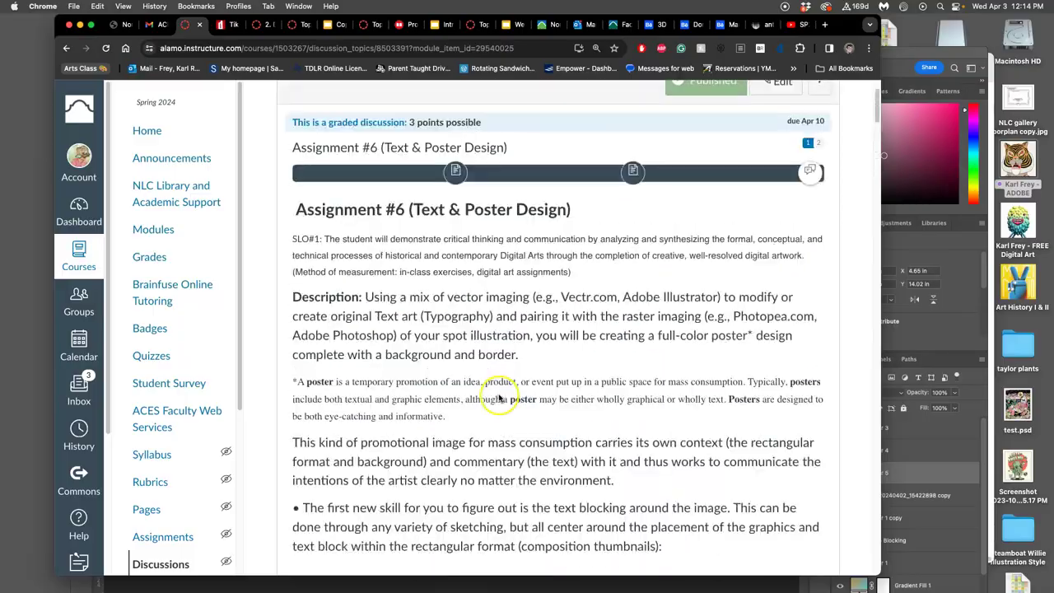